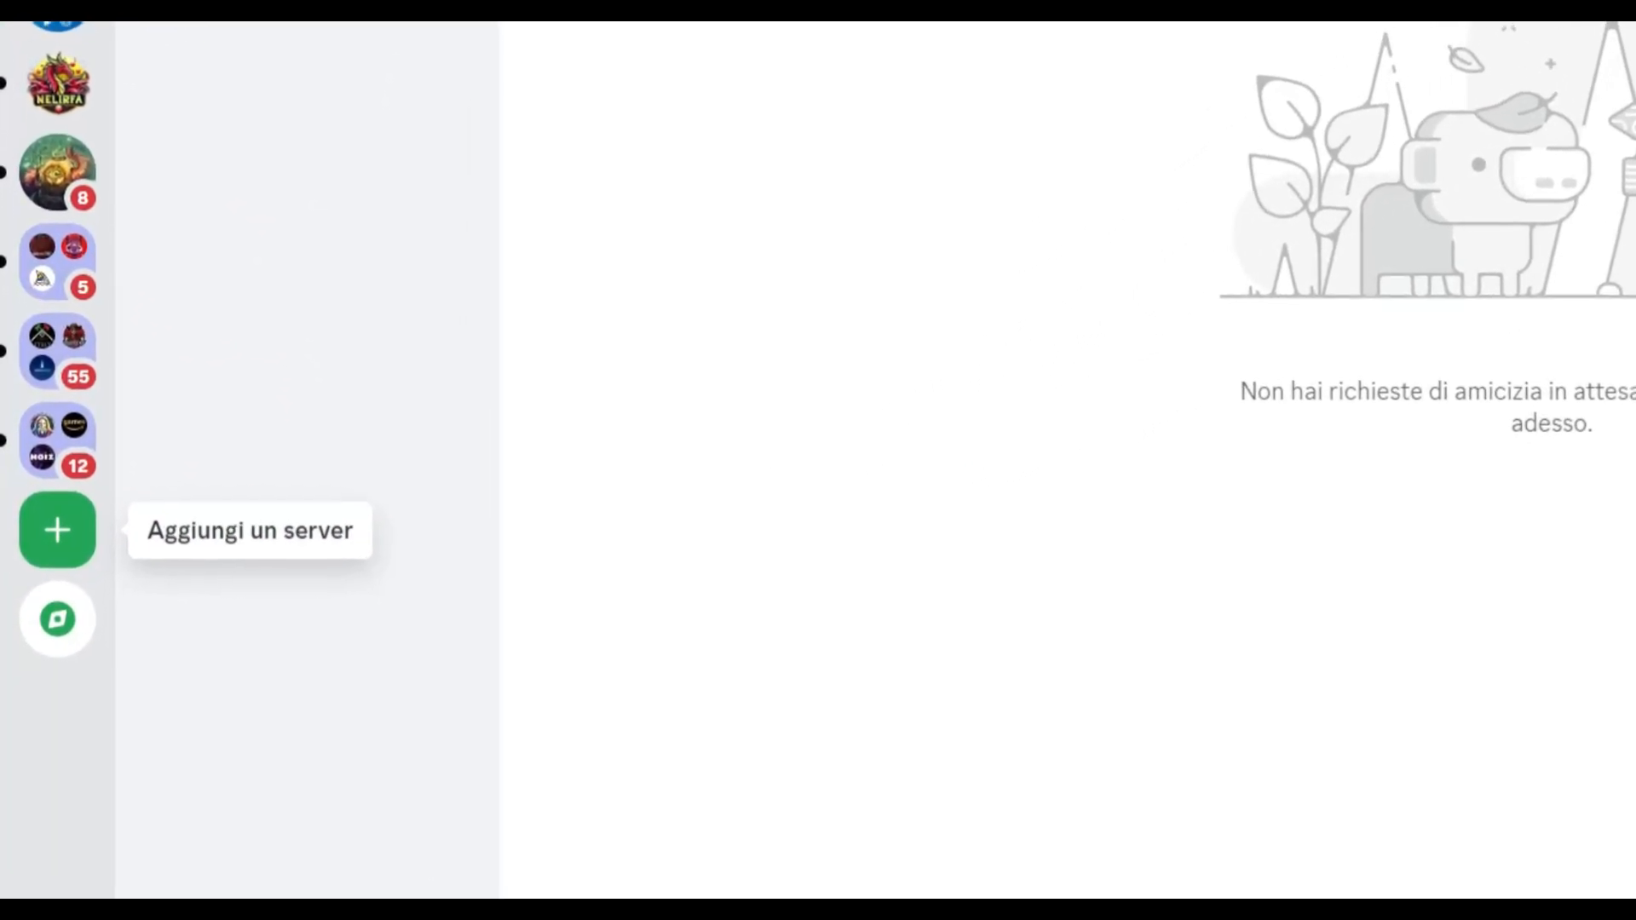
- Create a custom server for a club or community and name it "Server di prova"
{"action": "left_click", "coordinate": [53, 551]}
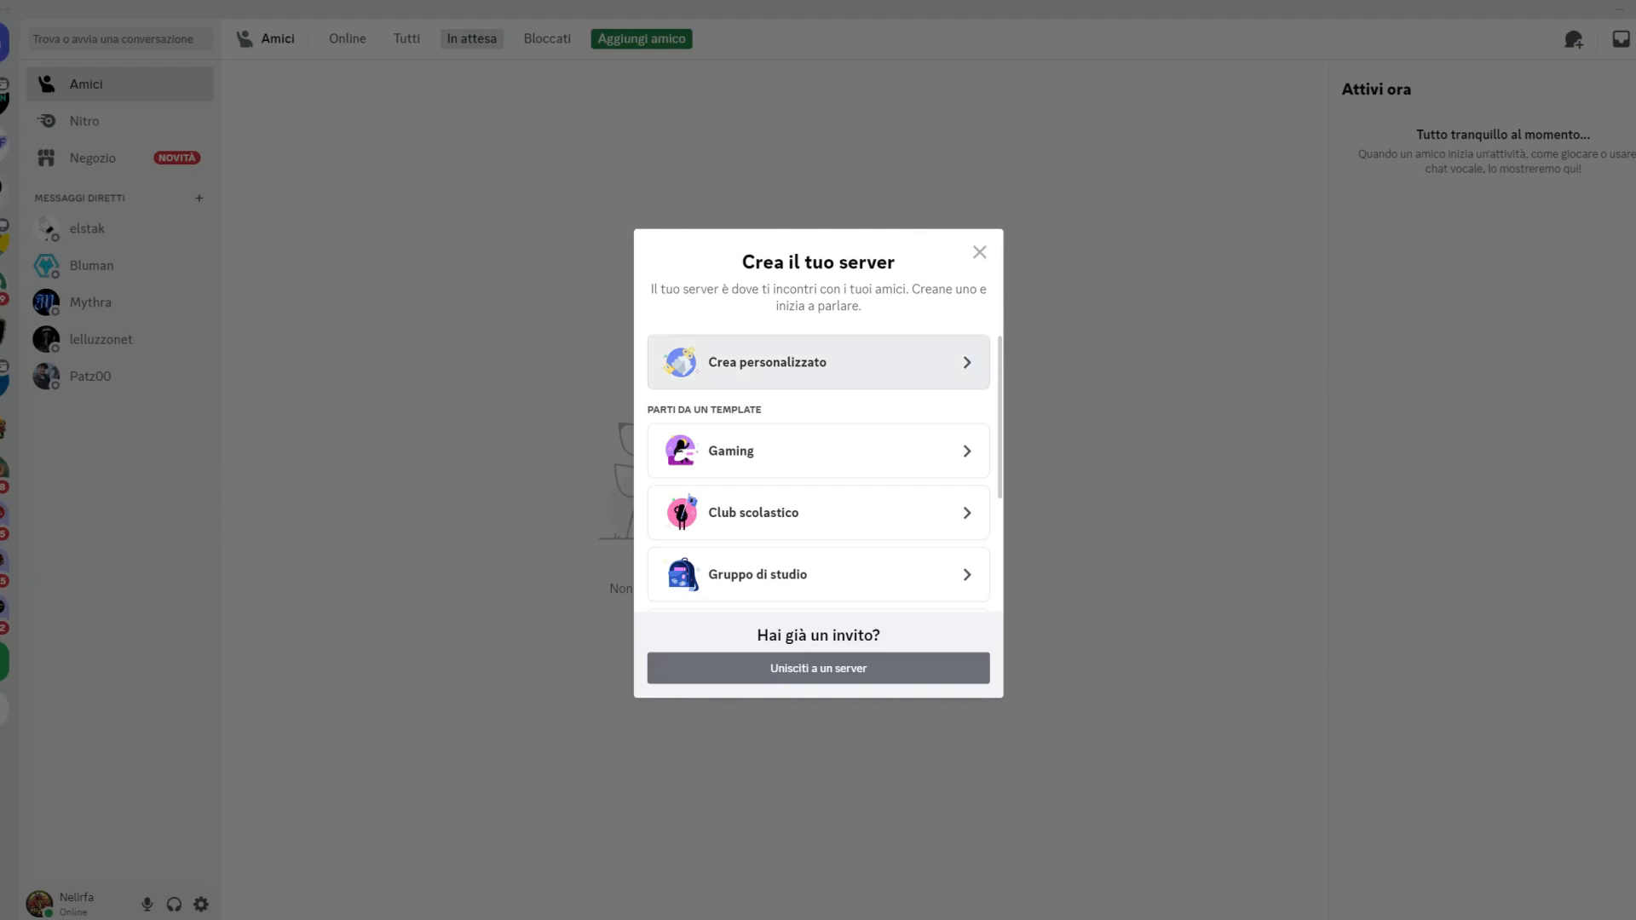
{"action": "left_click", "coordinate": [818, 362]}
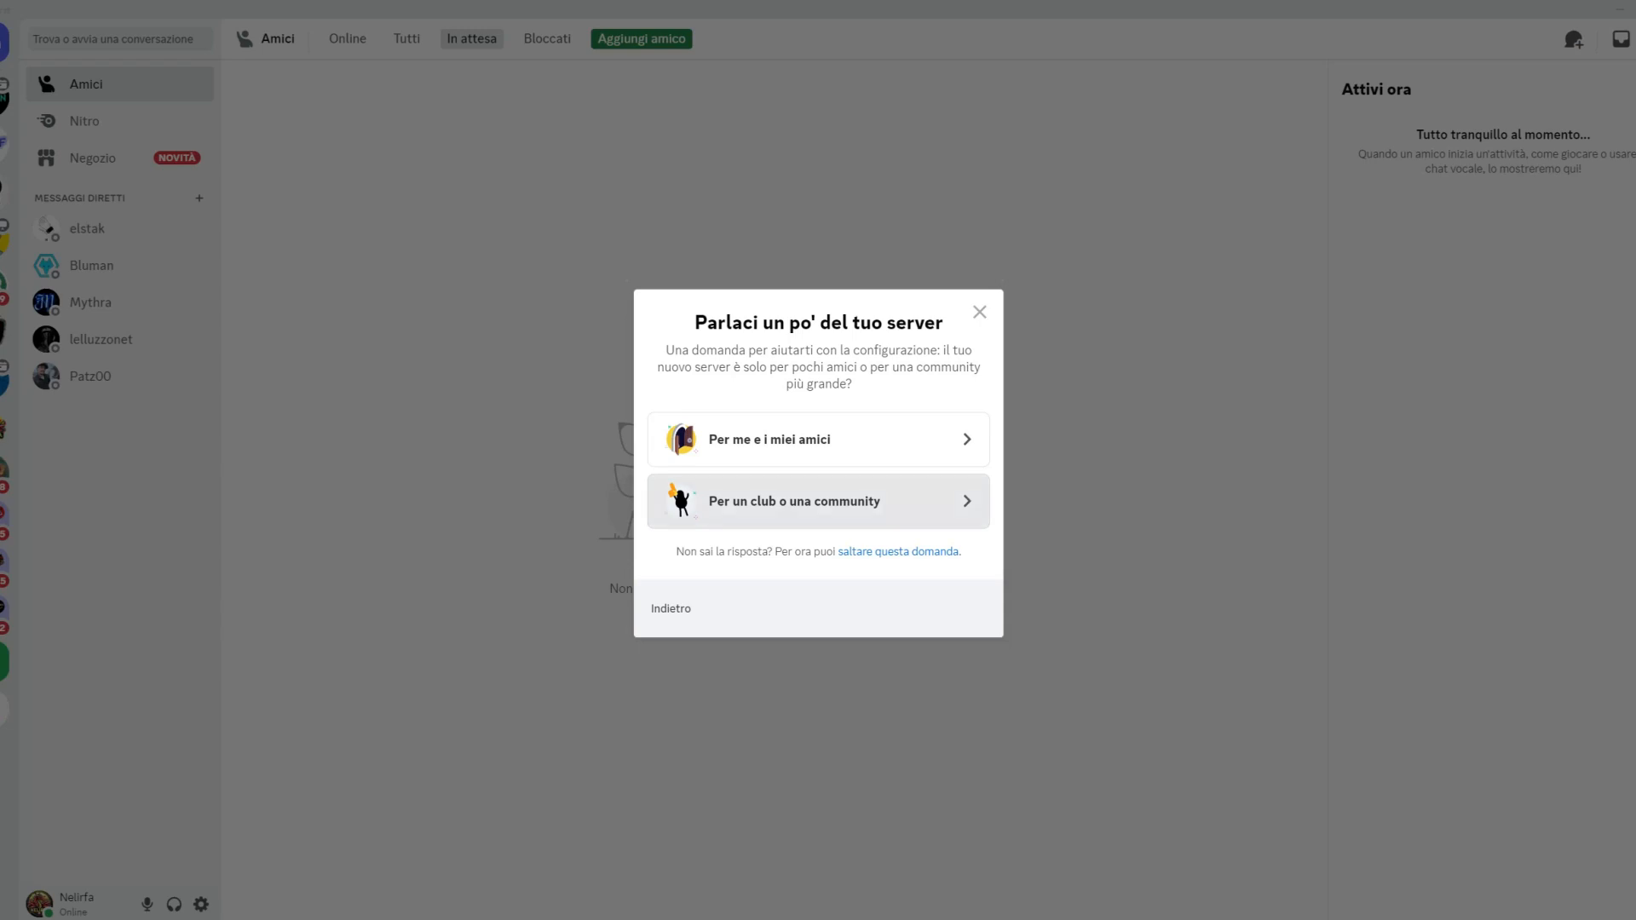
{"action": "left_click", "coordinate": [819, 501]}
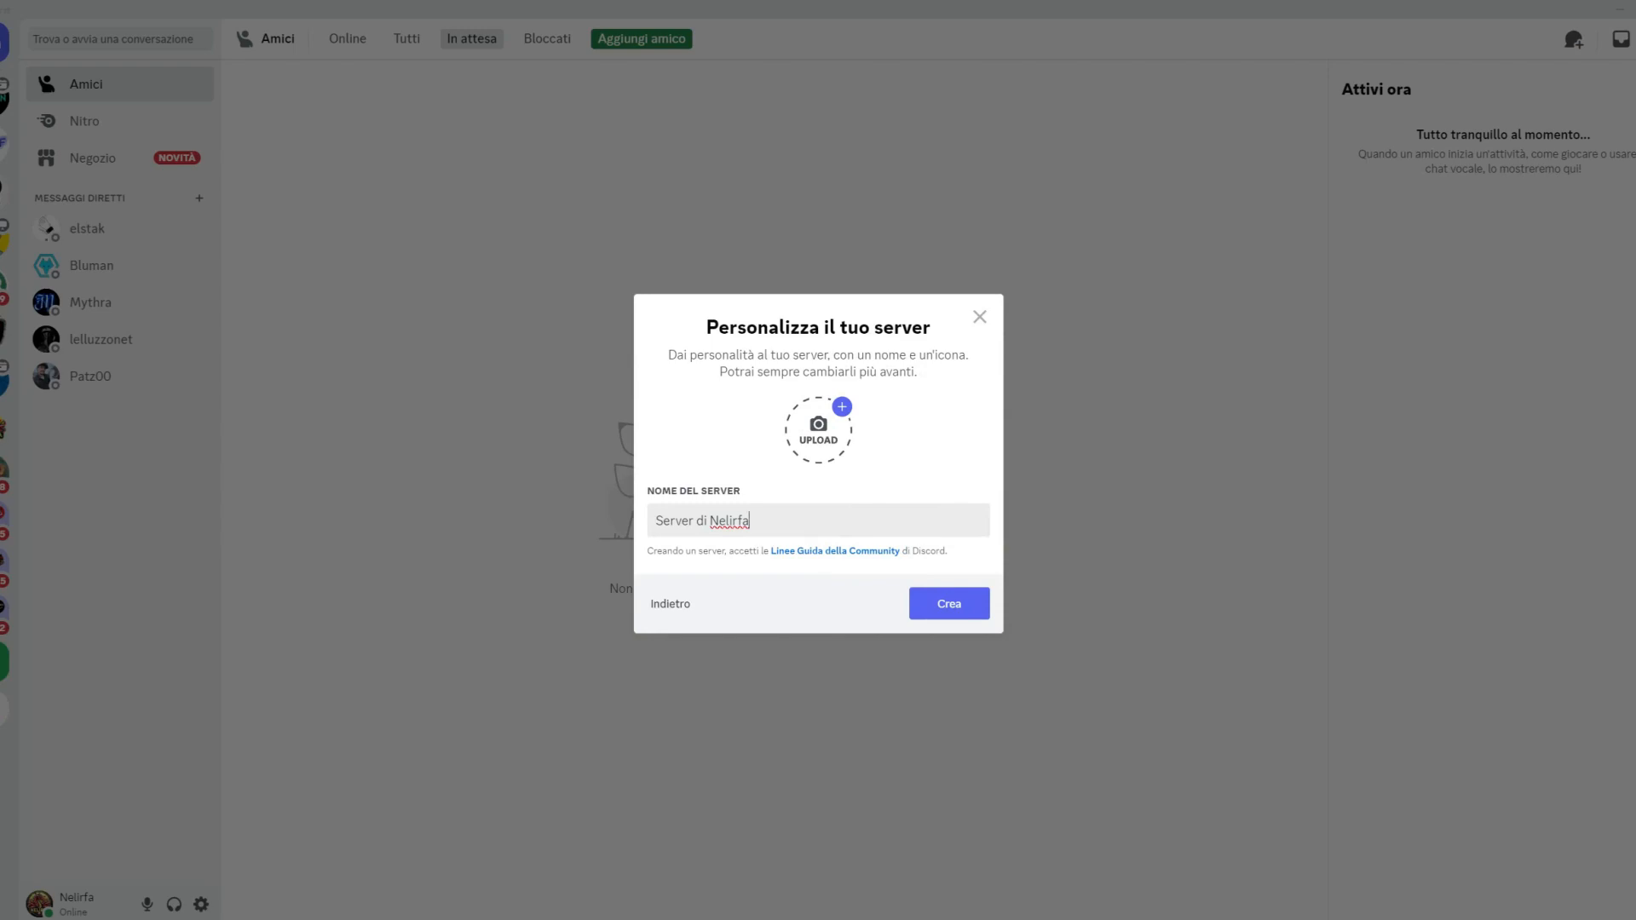
{"action": "key", "text": "ctrl+a"}
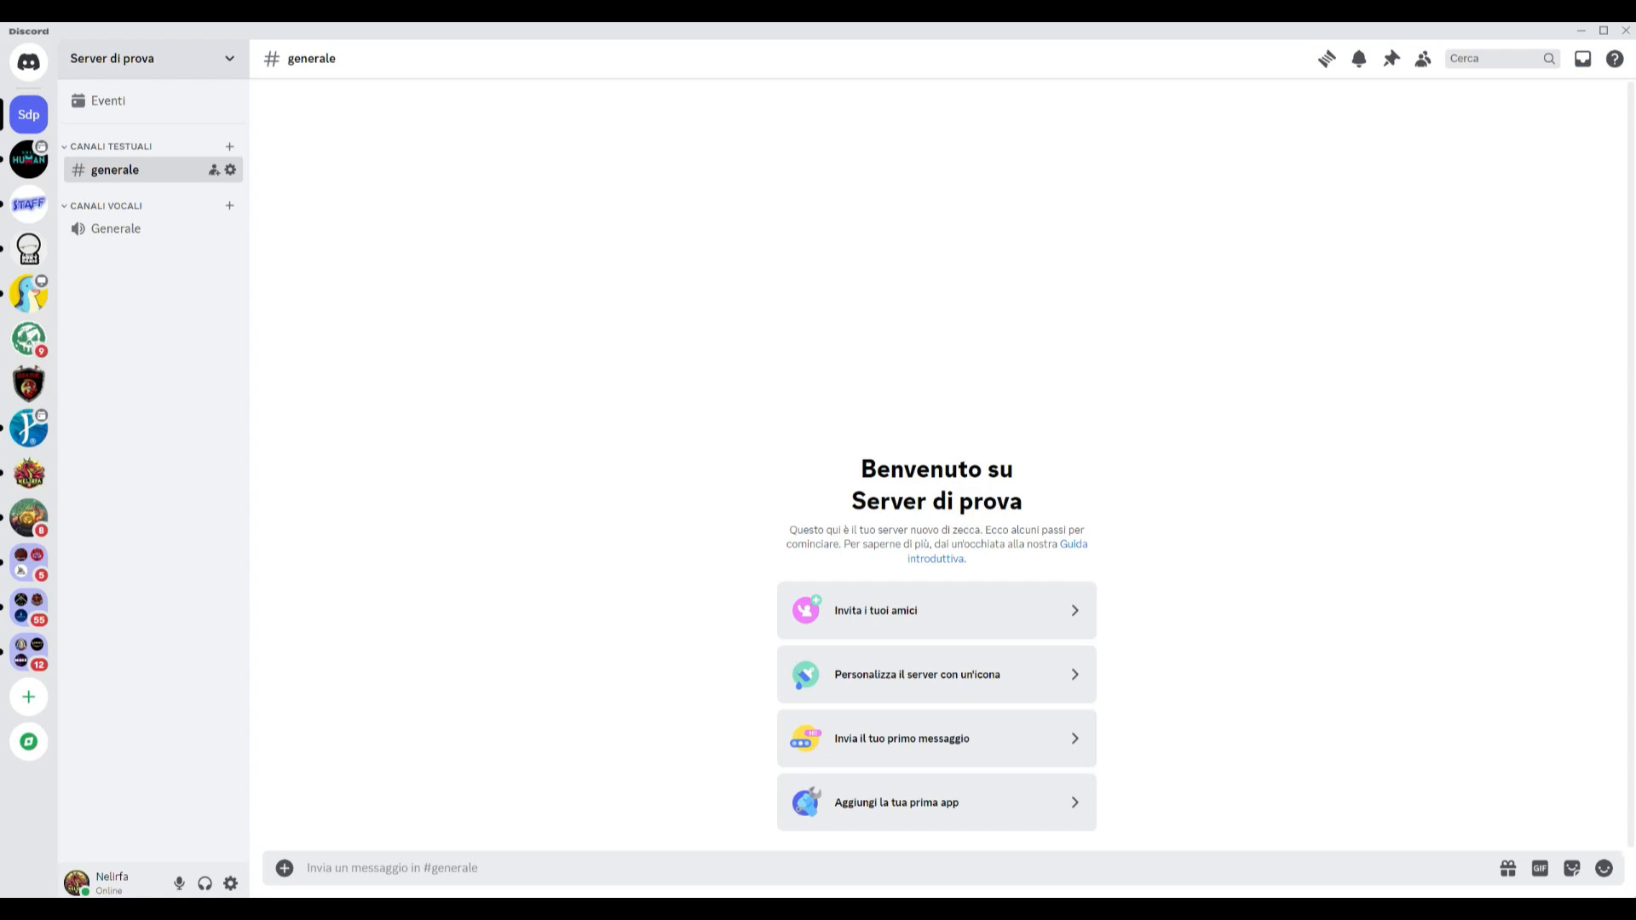
- Open the settings of Server di prova and start the community server setup
{"action": "left_click", "coordinate": [154, 59]}
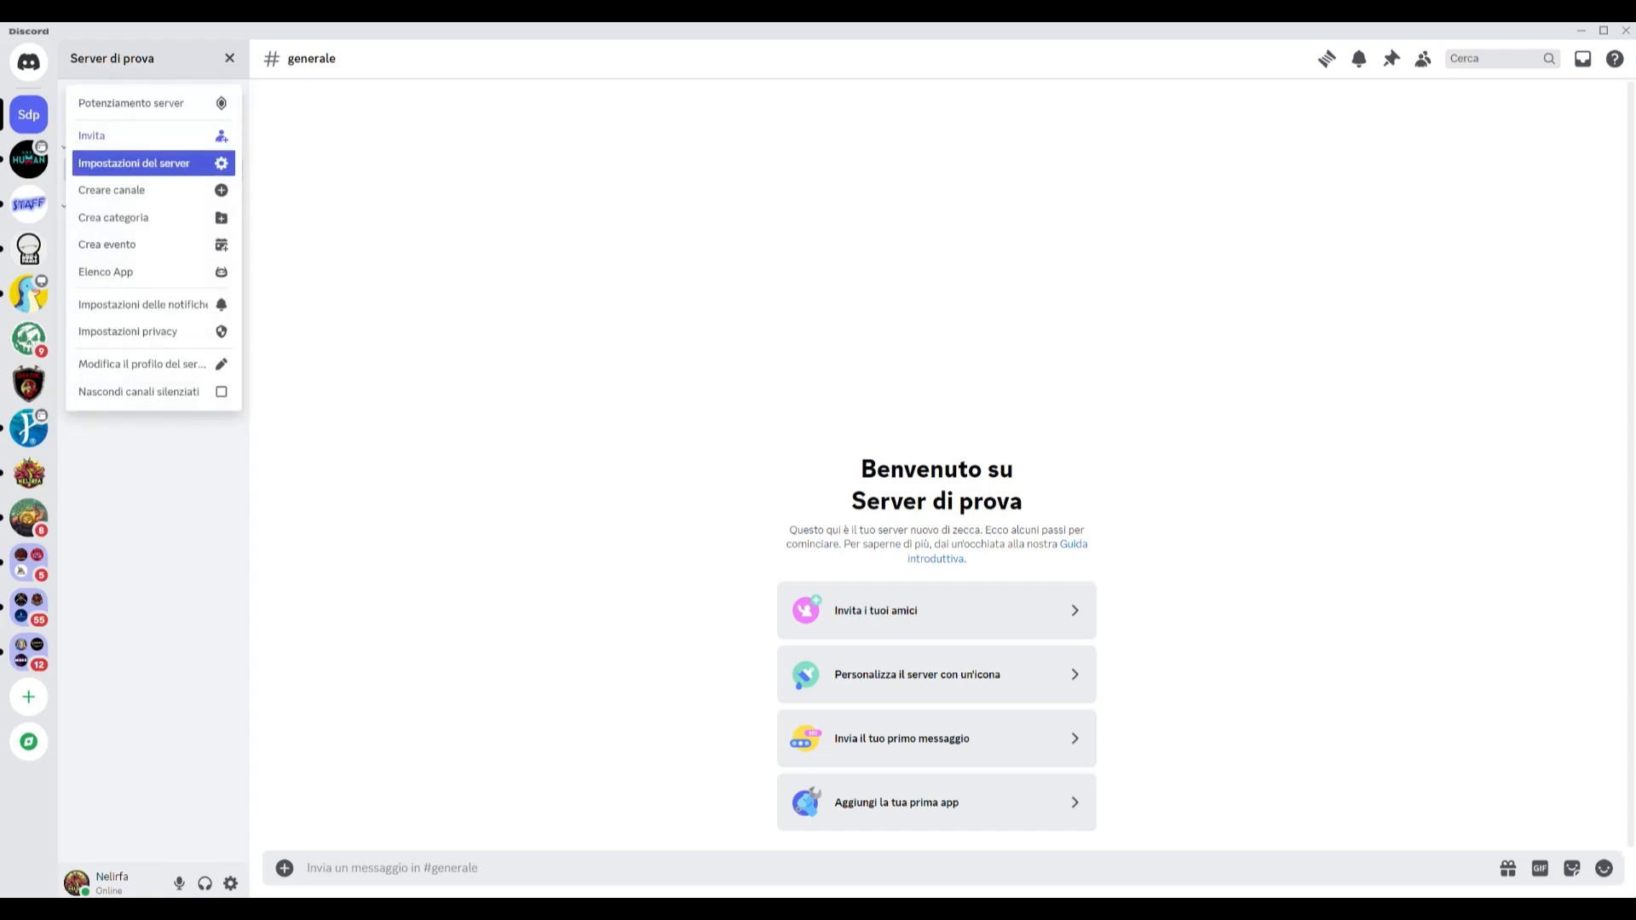
{"action": "left_click", "coordinate": [137, 163]}
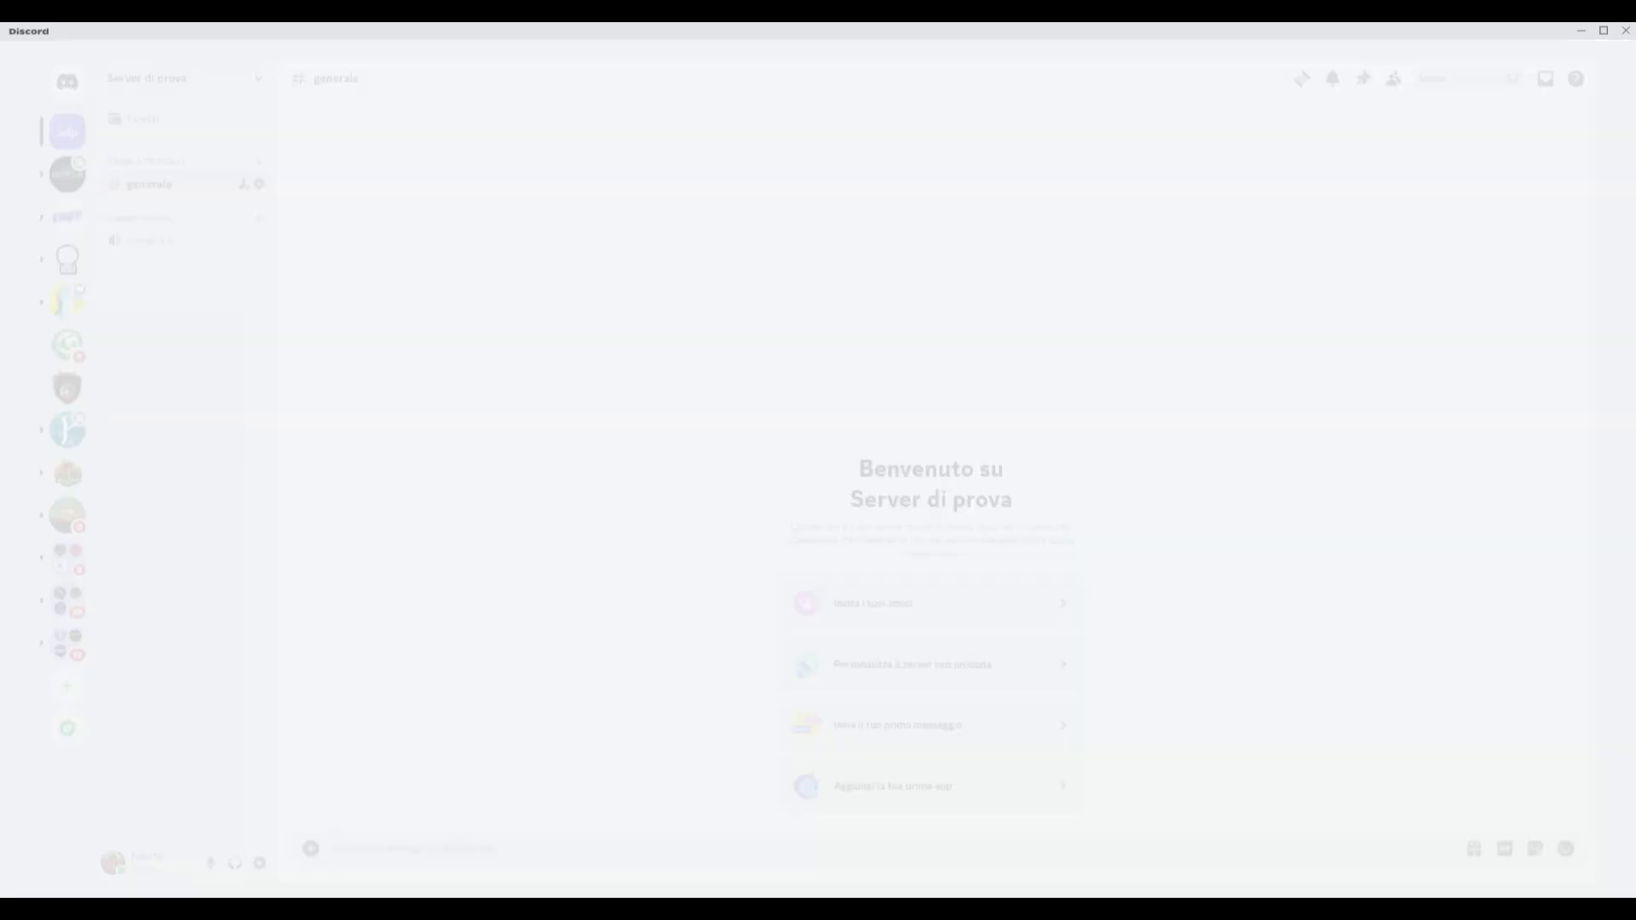
{"action": "scroll", "coordinate": [881, 468], "scroll_direction": "down", "scroll_amount": 2}
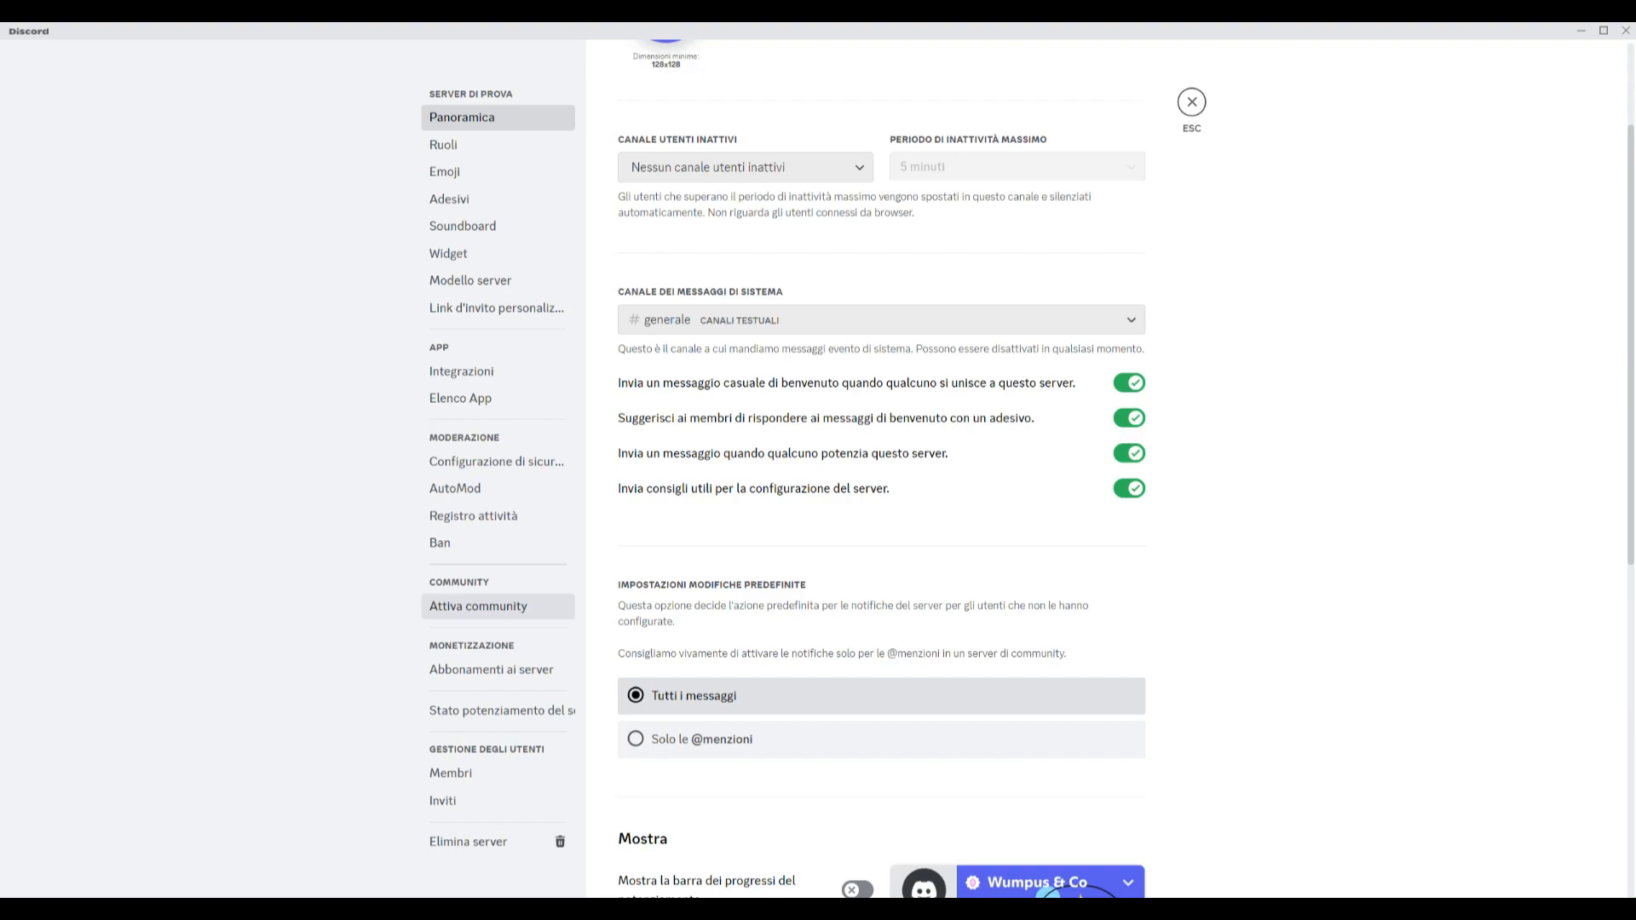
{"action": "left_click", "coordinate": [478, 606]}
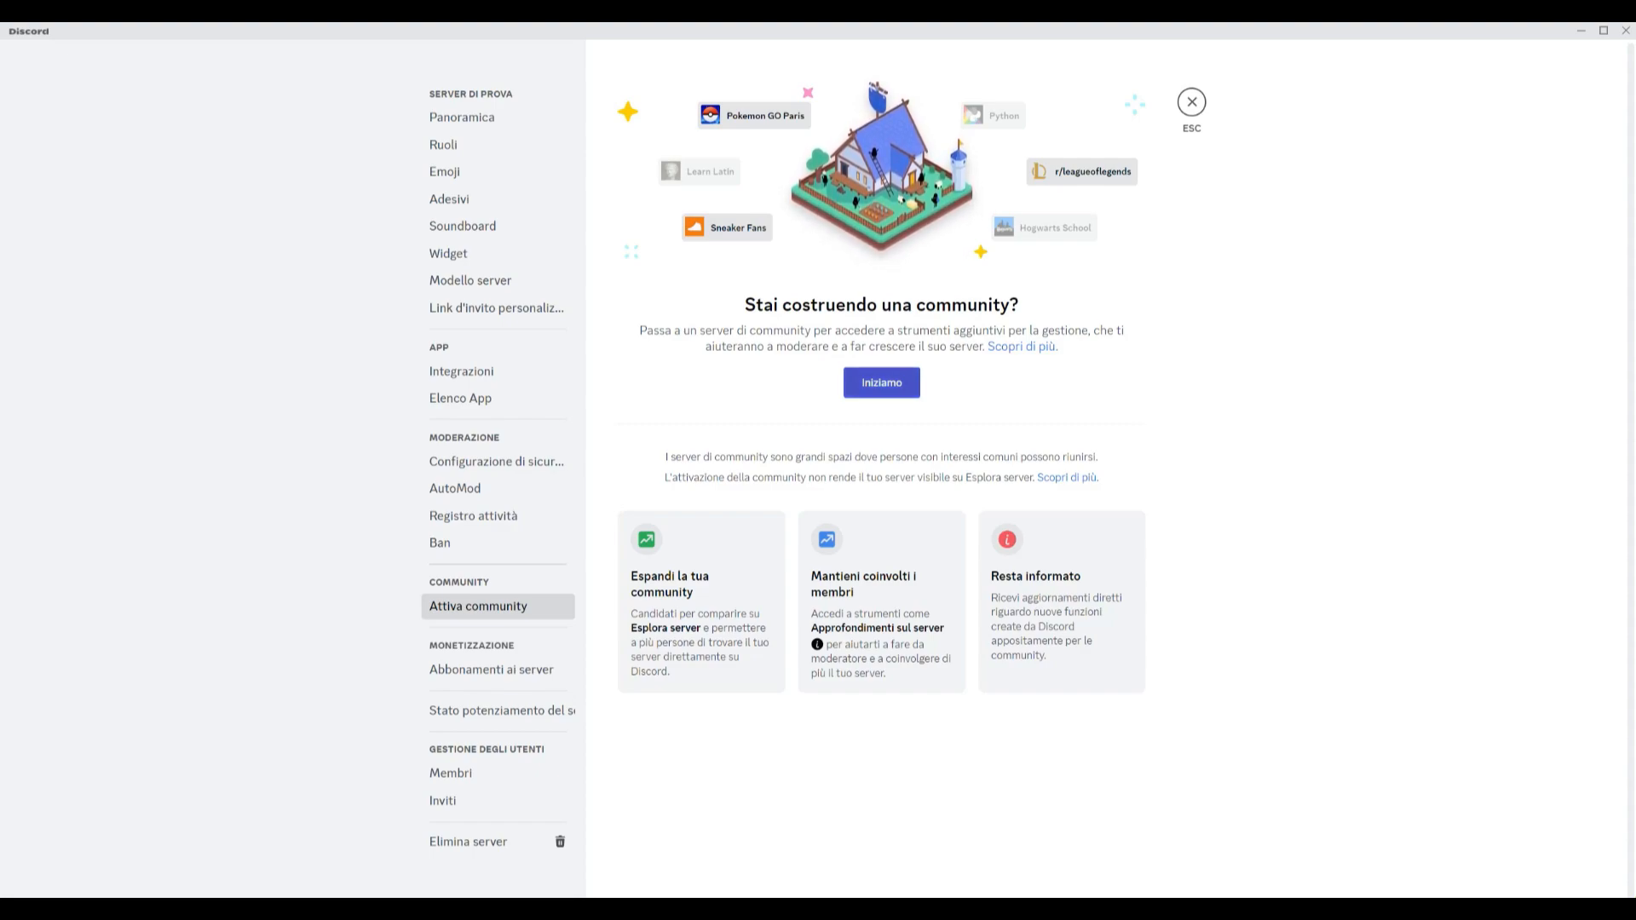
{"action": "left_click", "coordinate": [881, 383]}
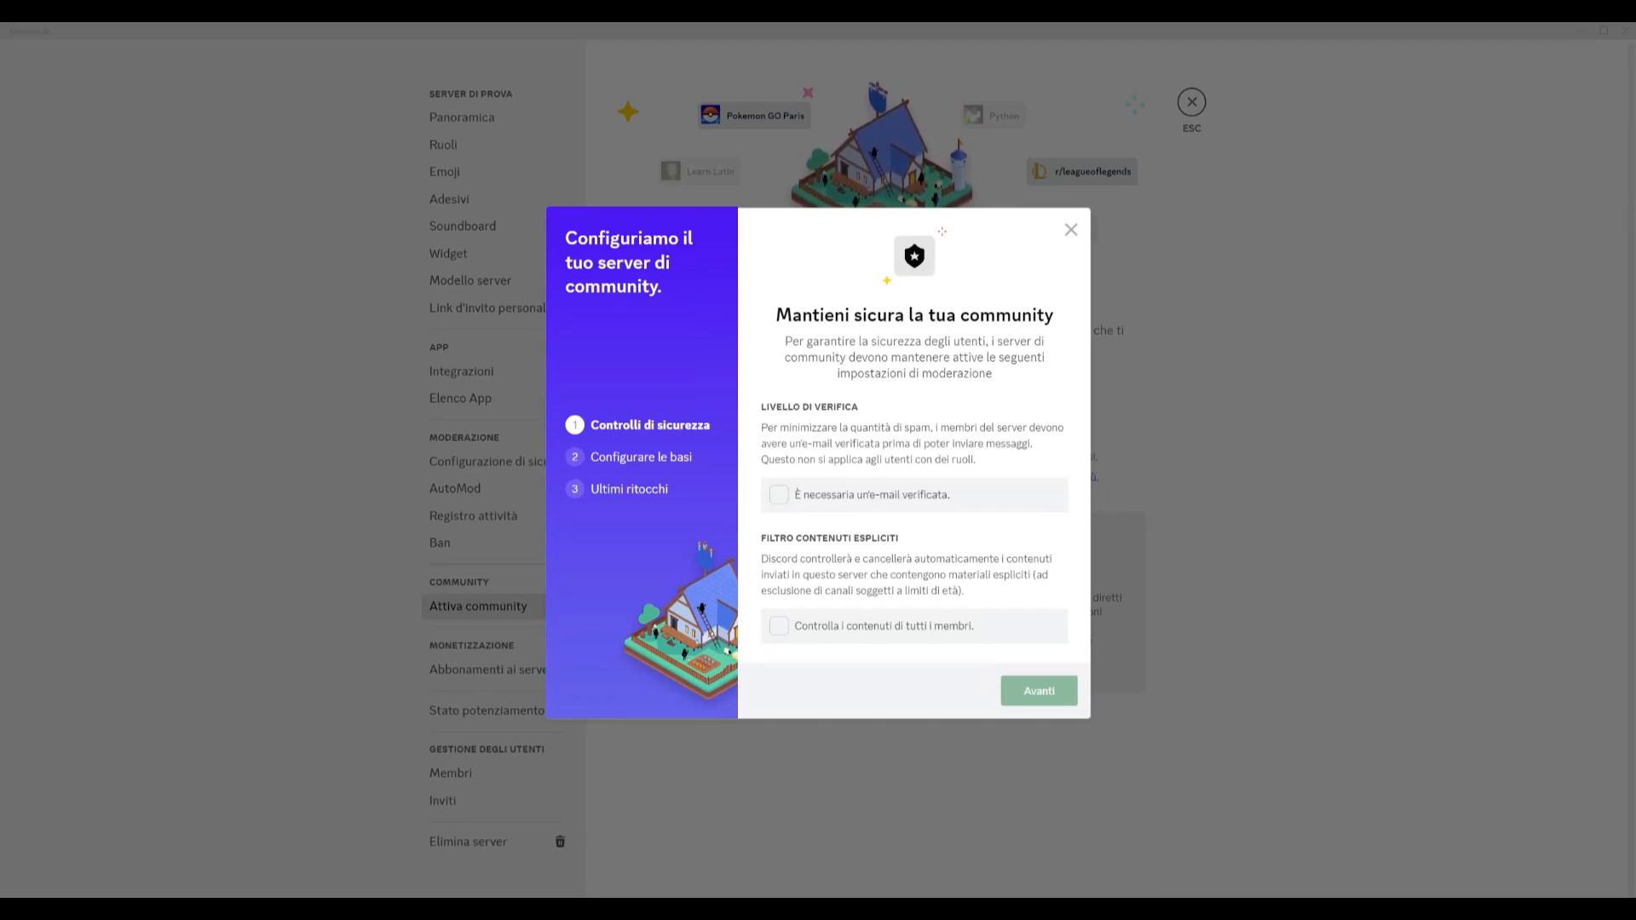
- Complete the community setup, requiring verified e-mail and content checks for all members, with automatically created rules and updates channels, and accept the guidelines
{"action": "left_click", "coordinate": [778, 494]}
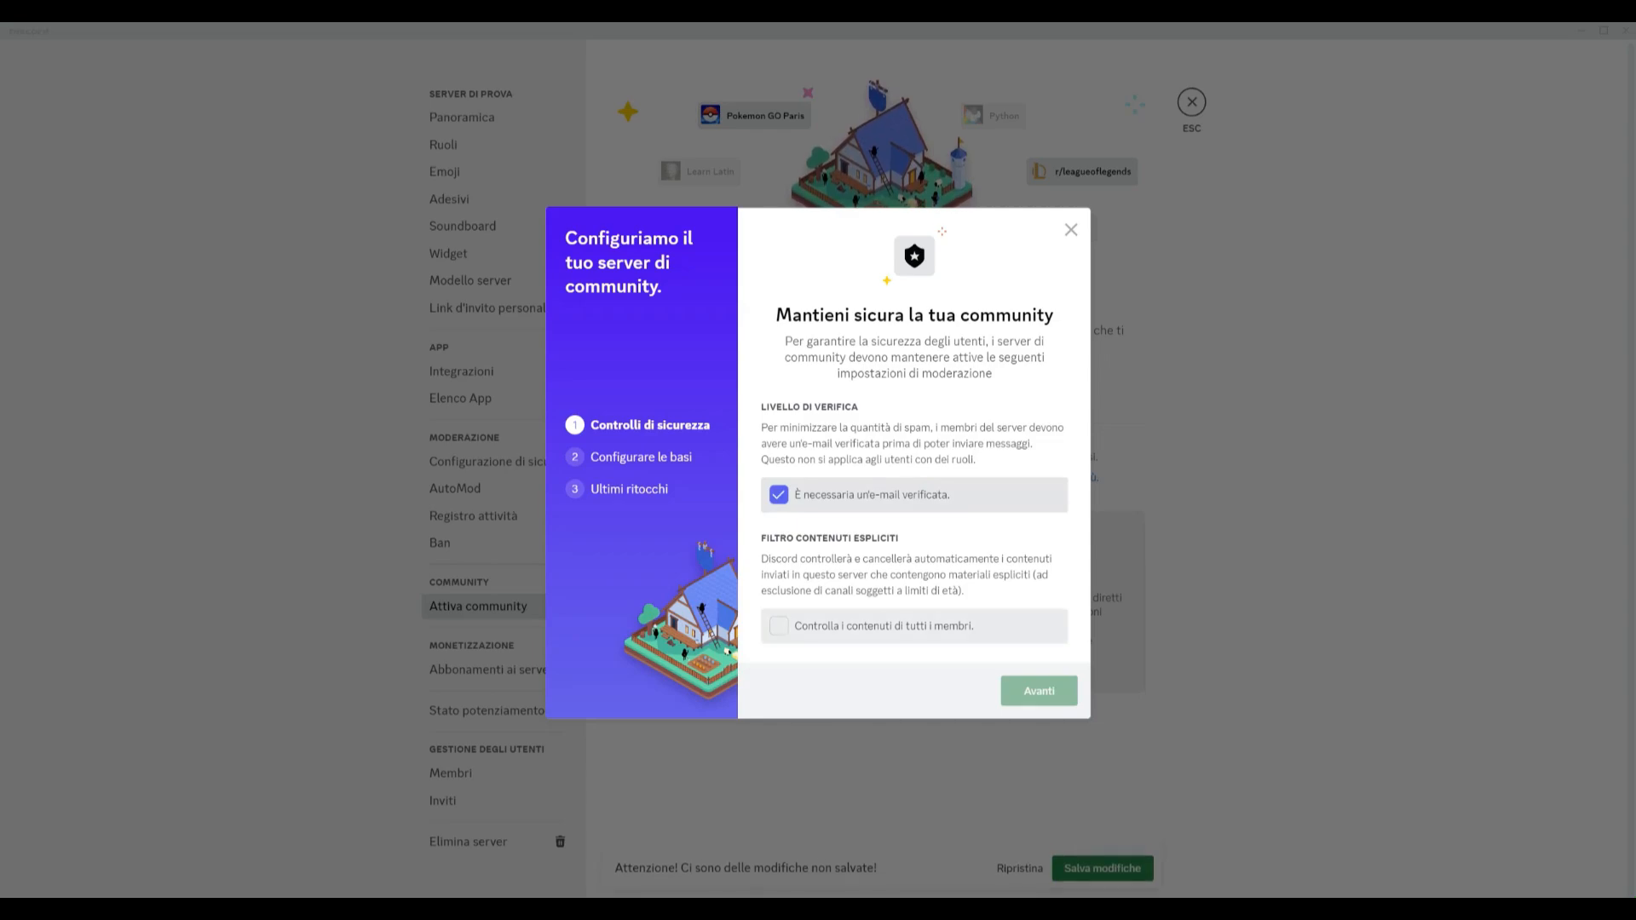
{"action": "left_click", "coordinate": [778, 625]}
{"action": "left_click", "coordinate": [1039, 691]}
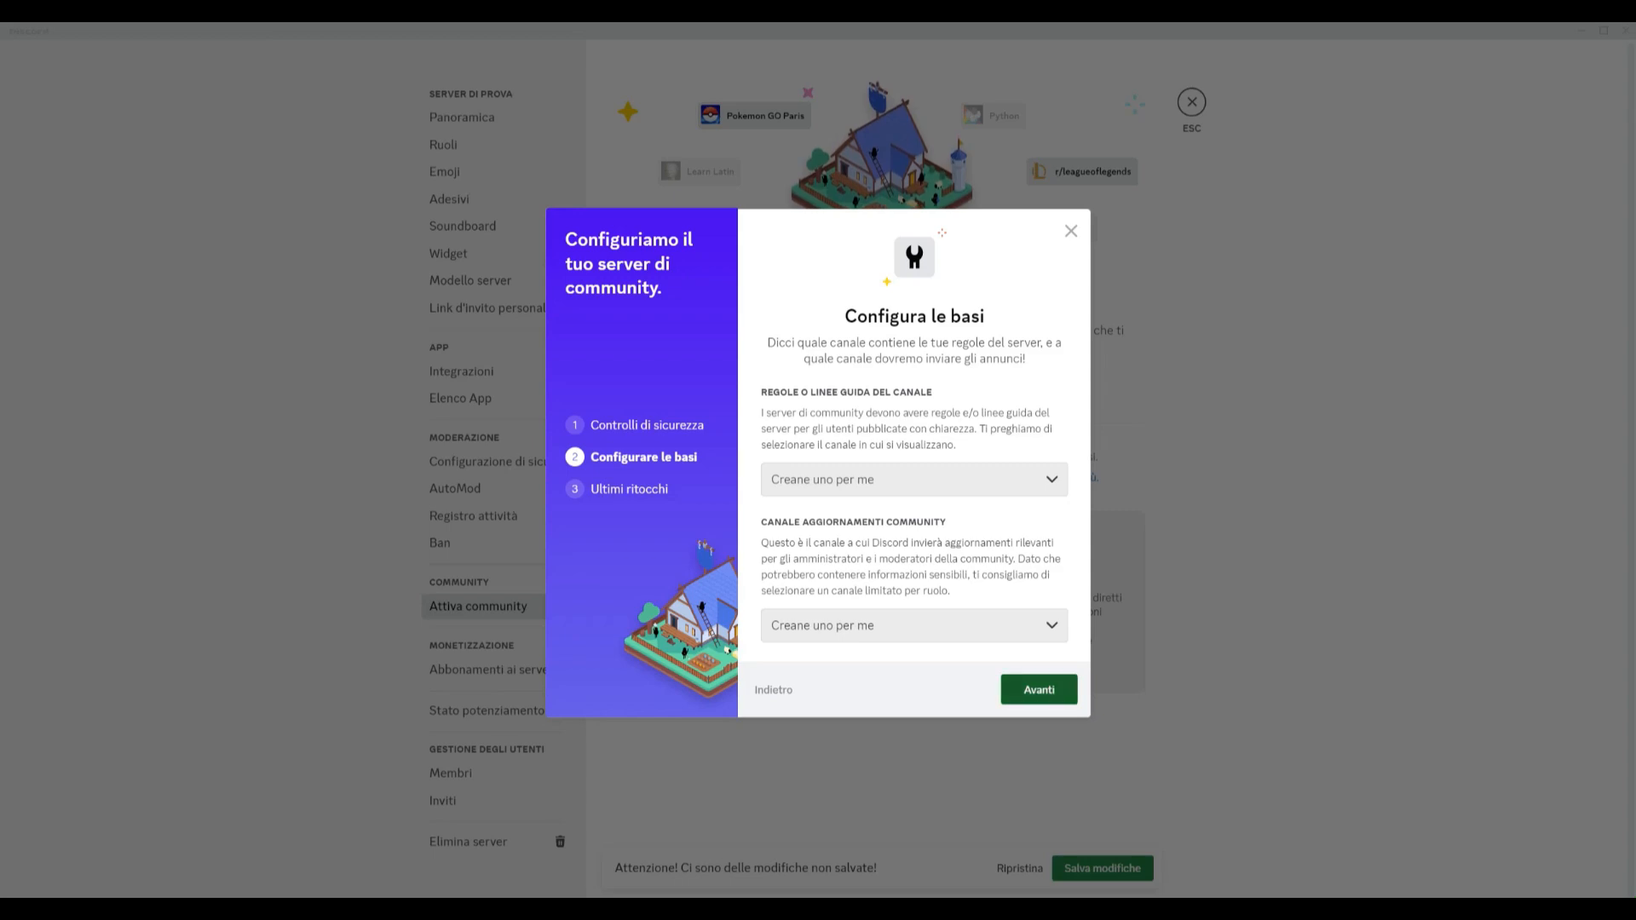
{"action": "left_click", "coordinate": [1039, 689]}
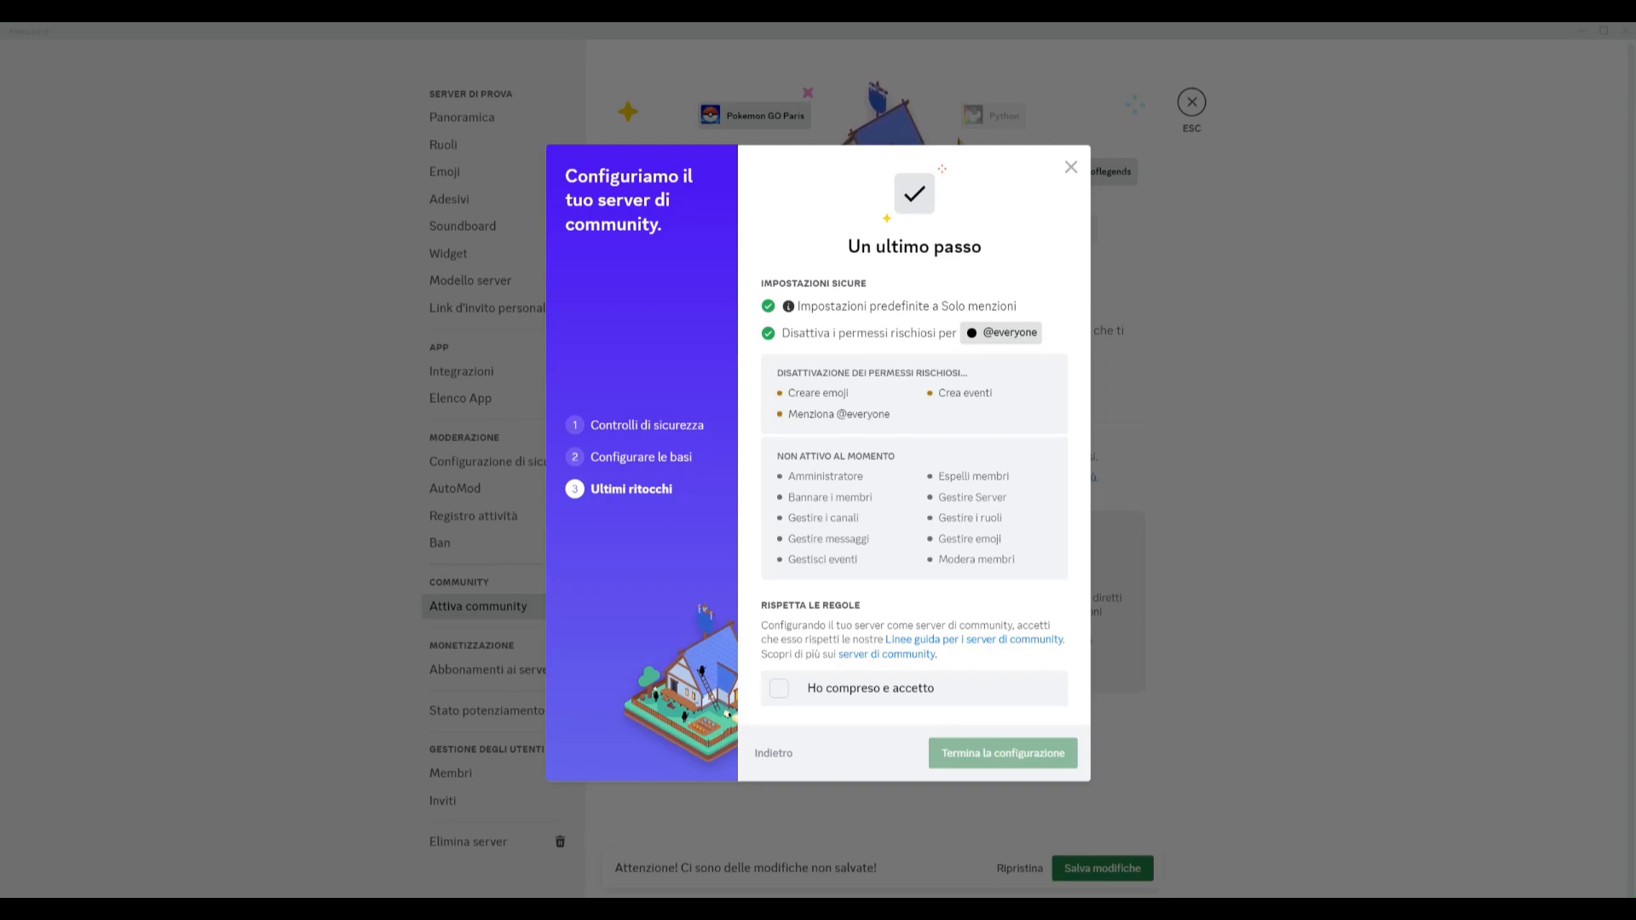
{"action": "left_click", "coordinate": [780, 689]}
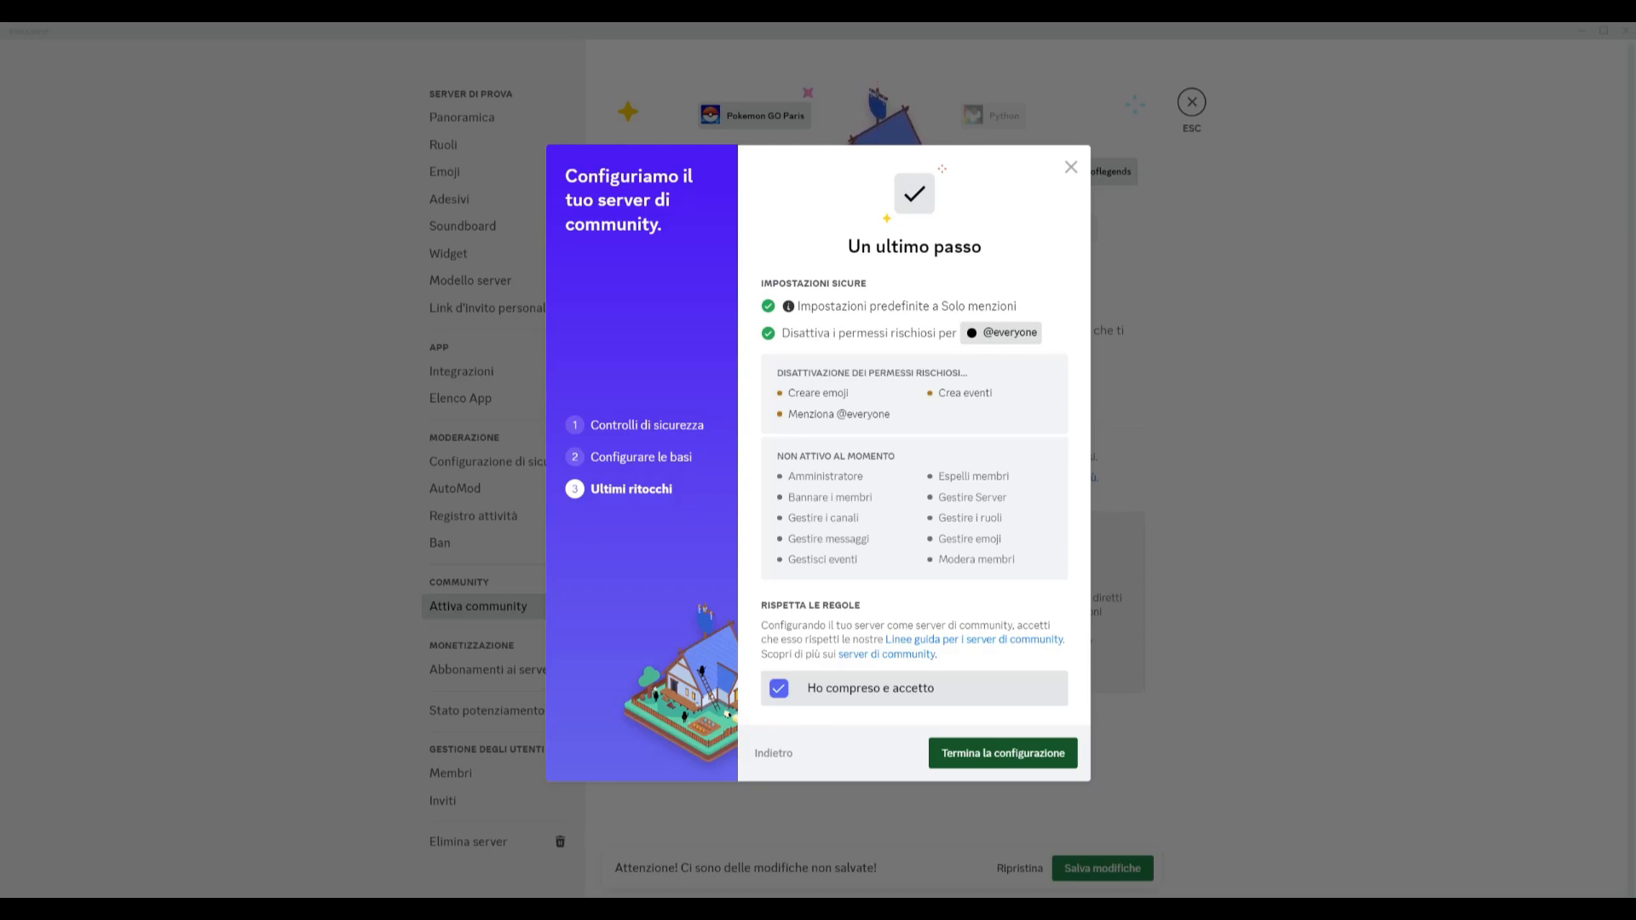
{"action": "left_click", "coordinate": [1003, 752]}
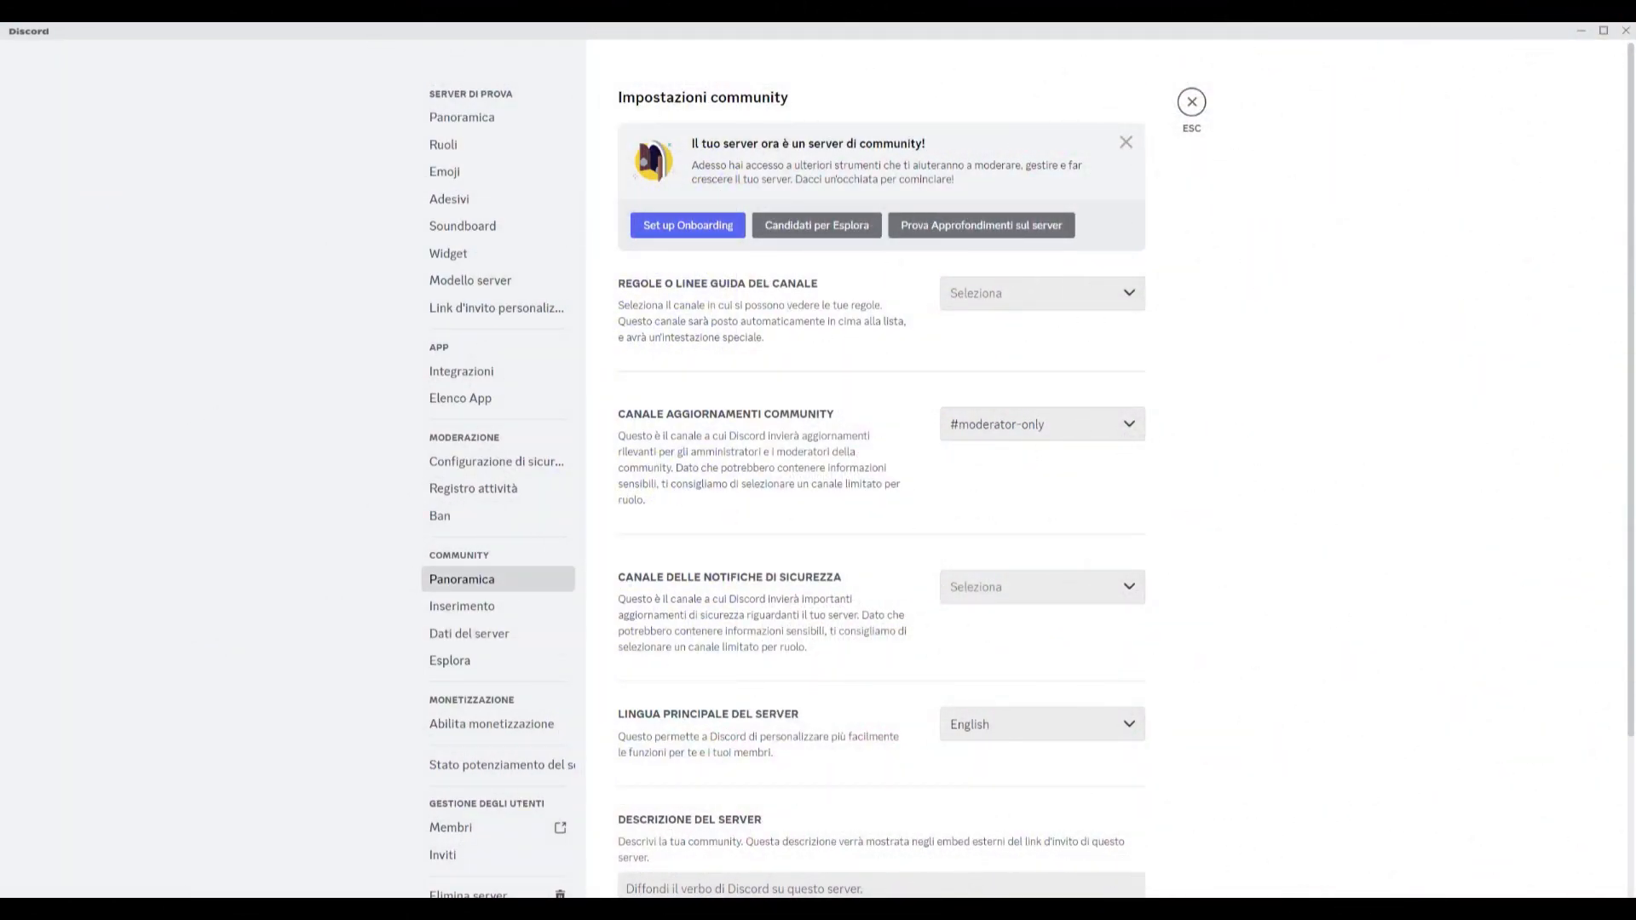
- Set the server's primary language to Italiano, leave the description empty, and save the community settings
{"action": "scroll", "coordinate": [882, 469], "scroll_direction": "down", "scroll_amount": 3}
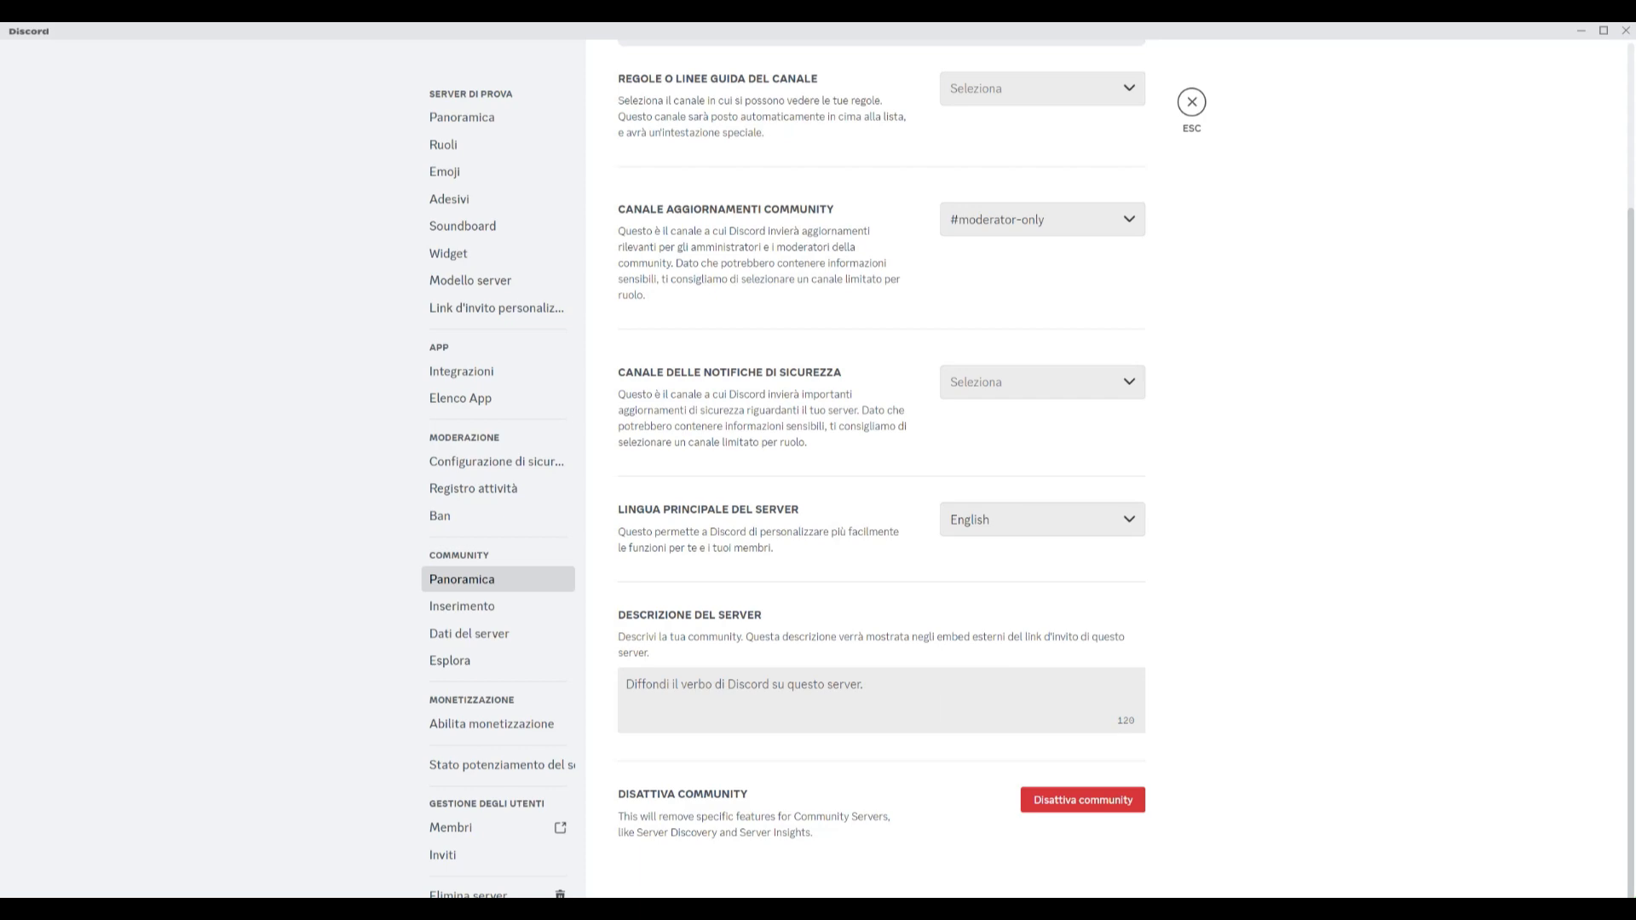
{"action": "left_click", "coordinate": [1043, 519]}
{"action": "scroll", "coordinate": [1036, 630], "scroll_direction": "down", "scroll_amount": 4}
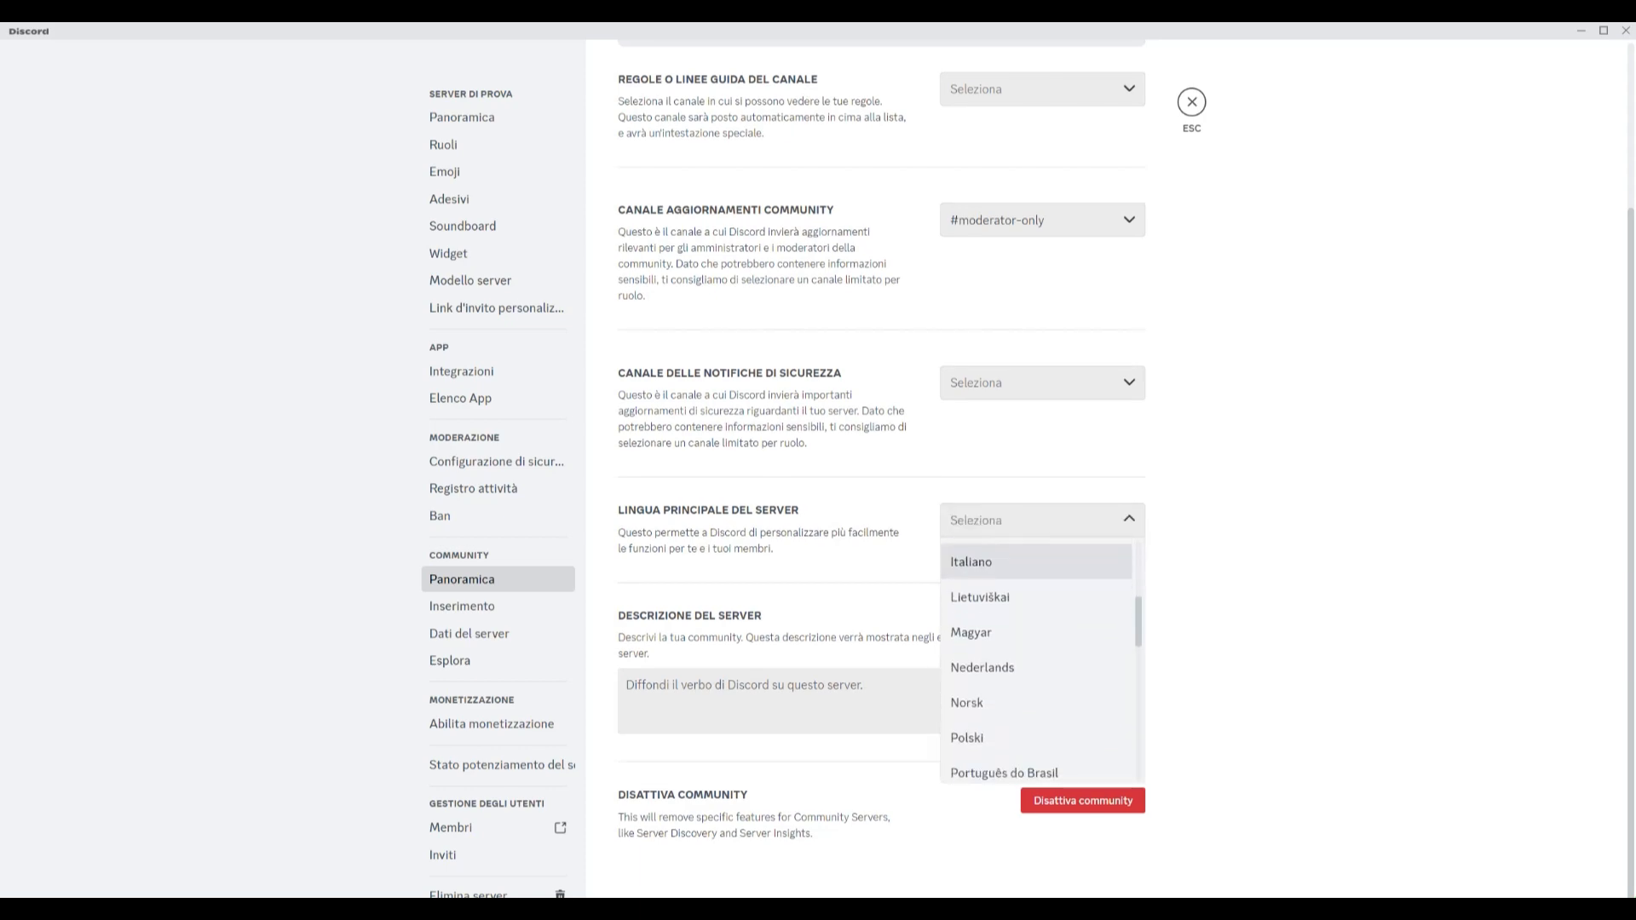
{"action": "left_click", "coordinate": [1036, 561]}
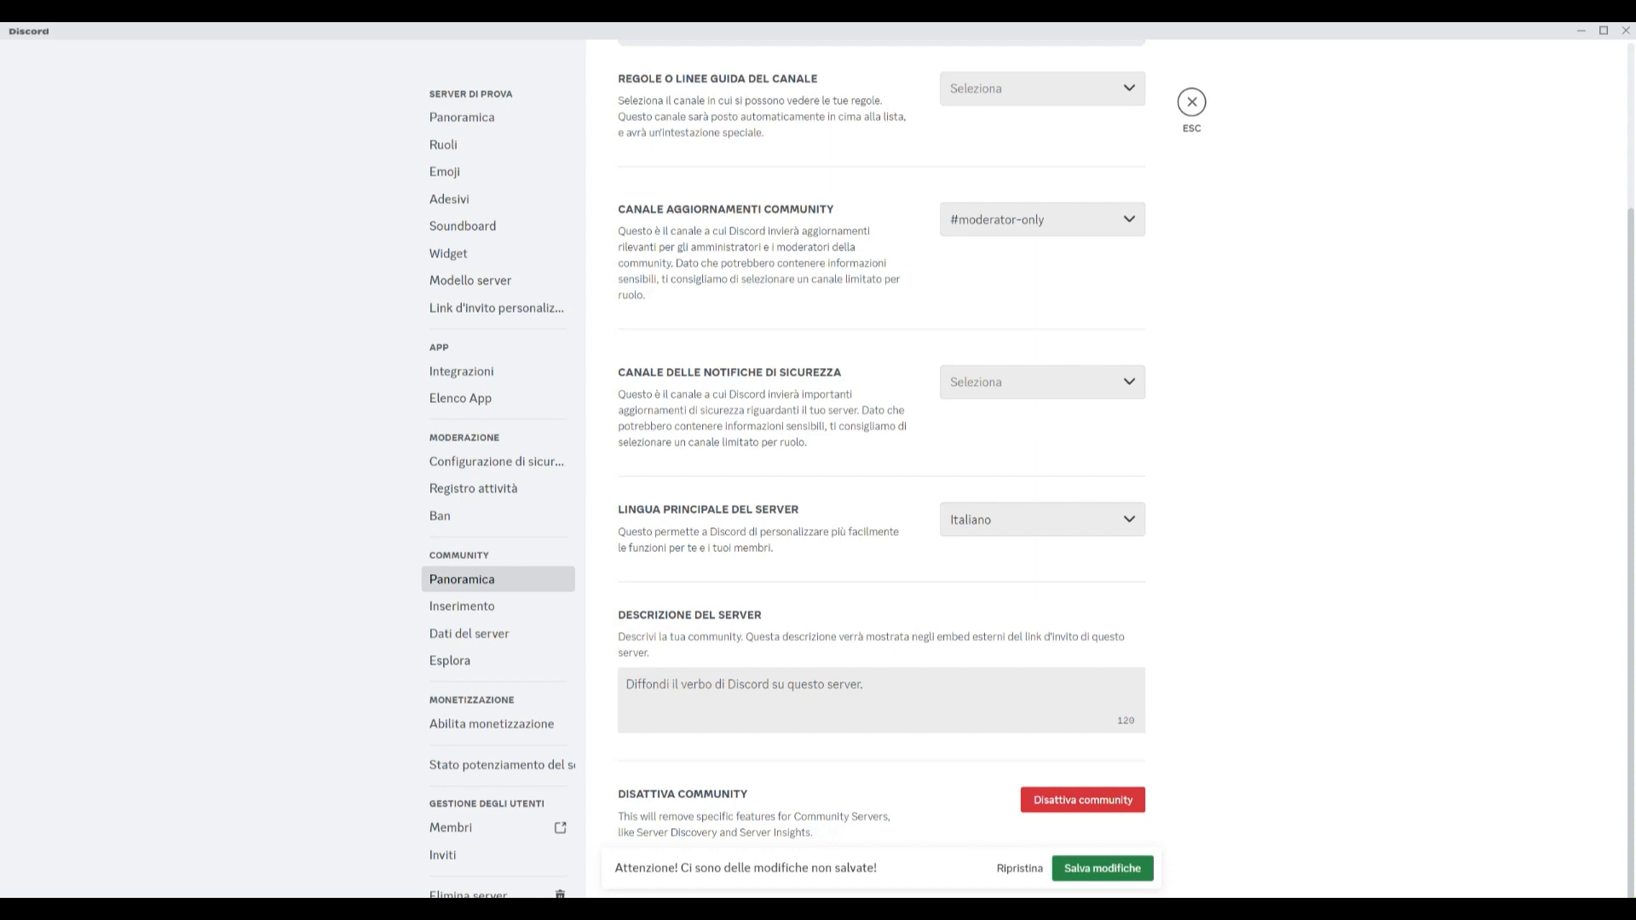
{"action": "left_click", "coordinate": [628, 685]}
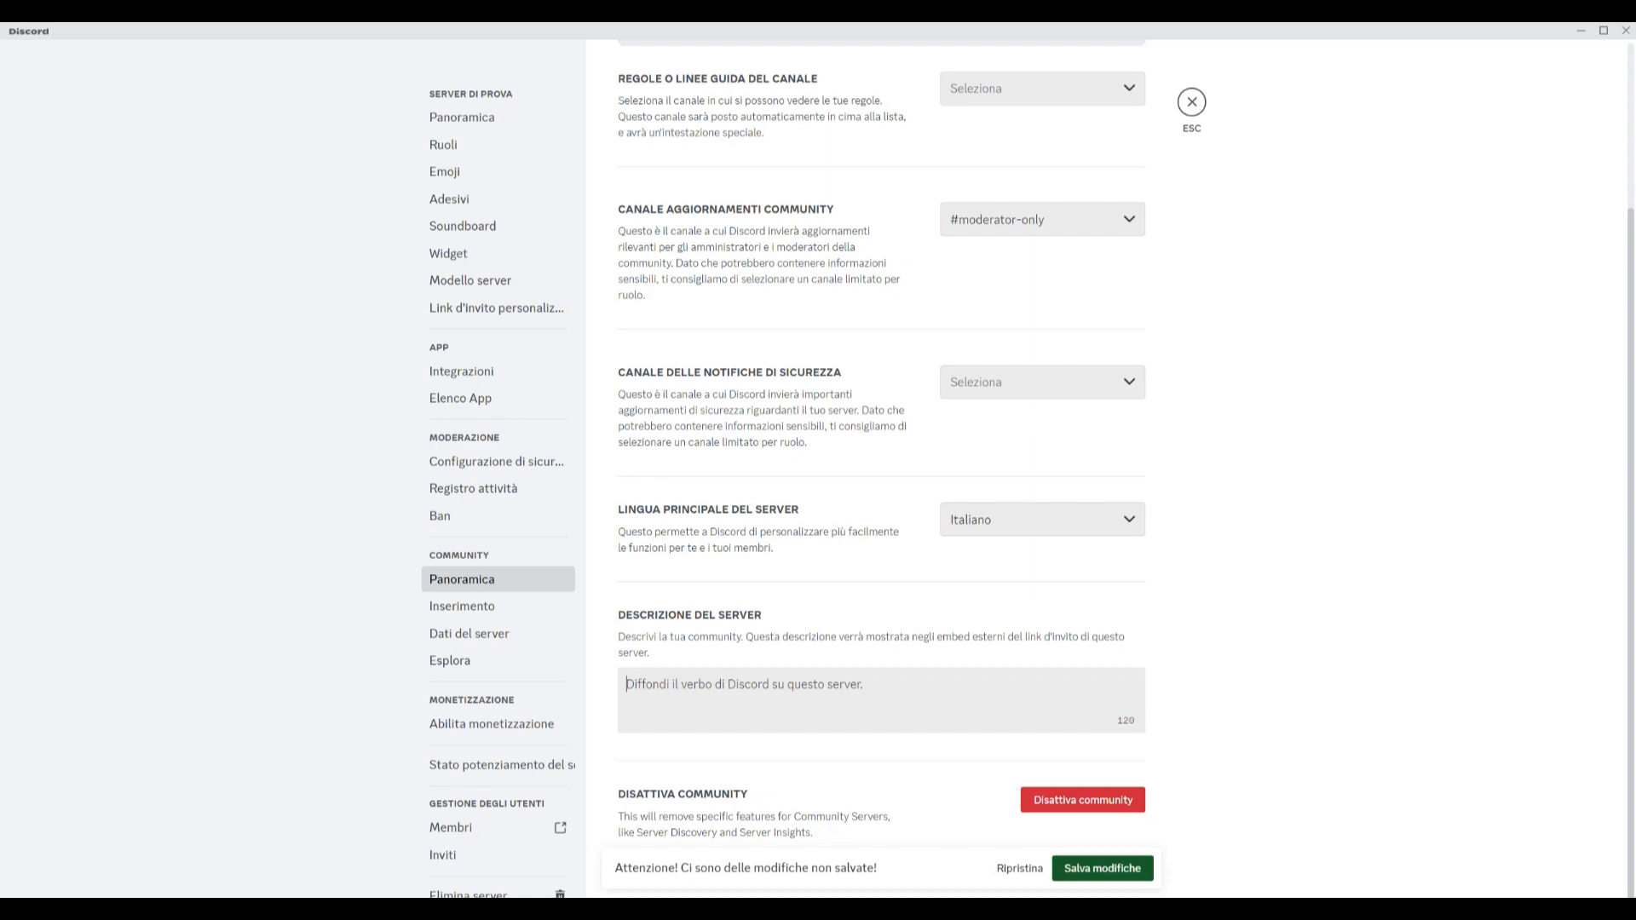
{"action": "left_click", "coordinate": [1102, 868]}
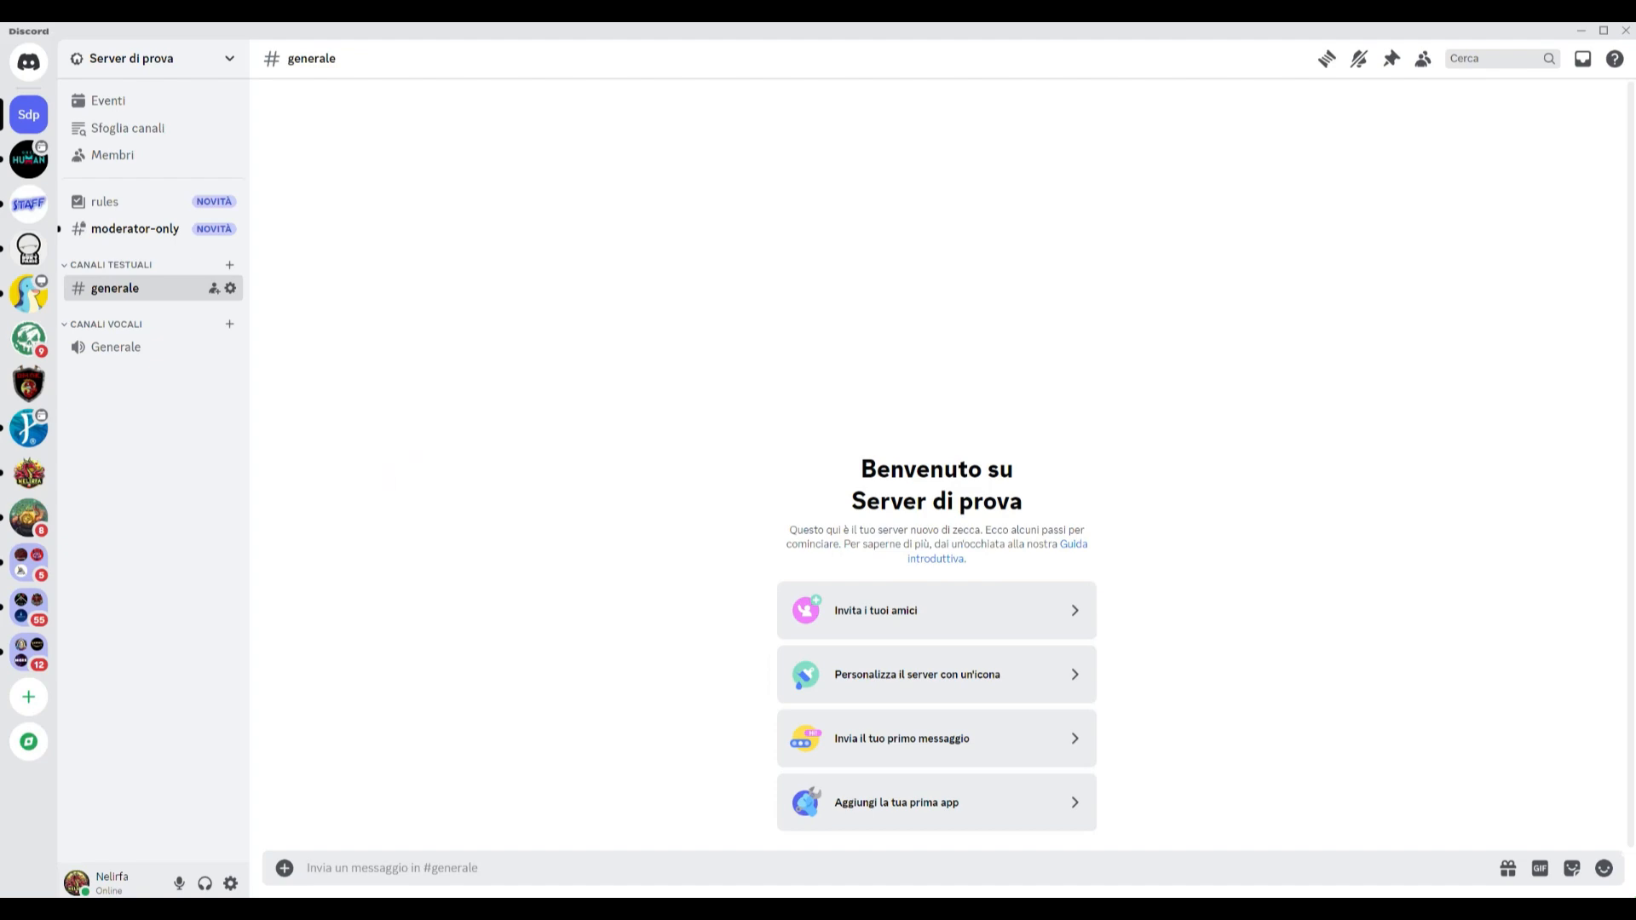
{"action": "type", "text": "sfsf"}
- Create a private category named "Amministratore" without adding any members or roles
{"action": "right_click", "coordinate": [151, 439]}
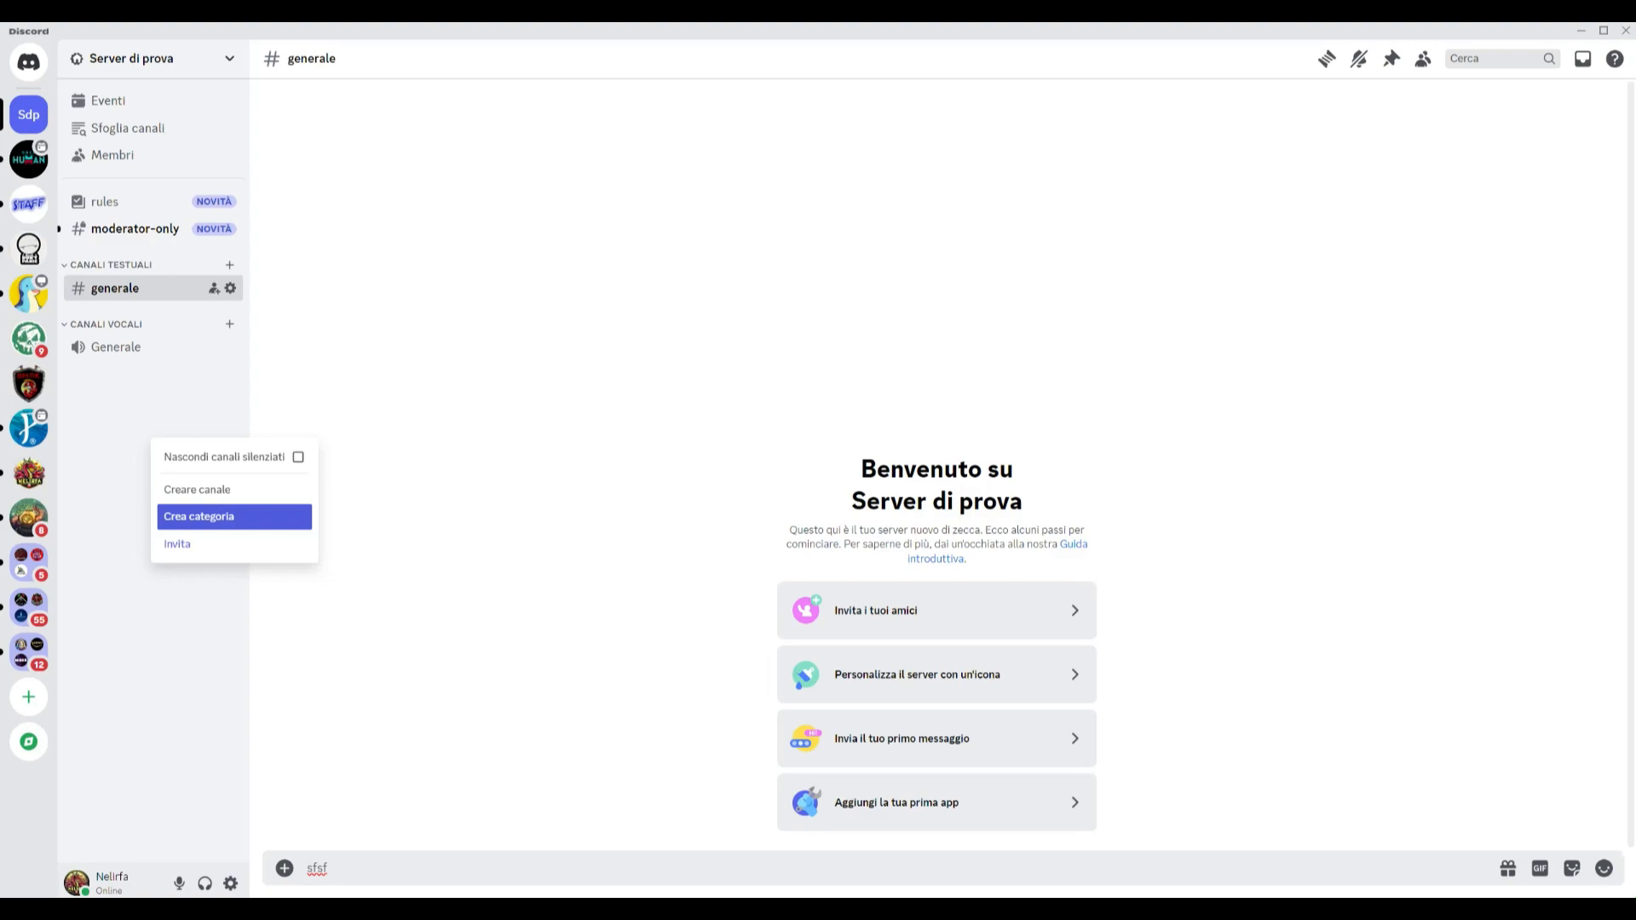
{"action": "left_click", "coordinate": [222, 516]}
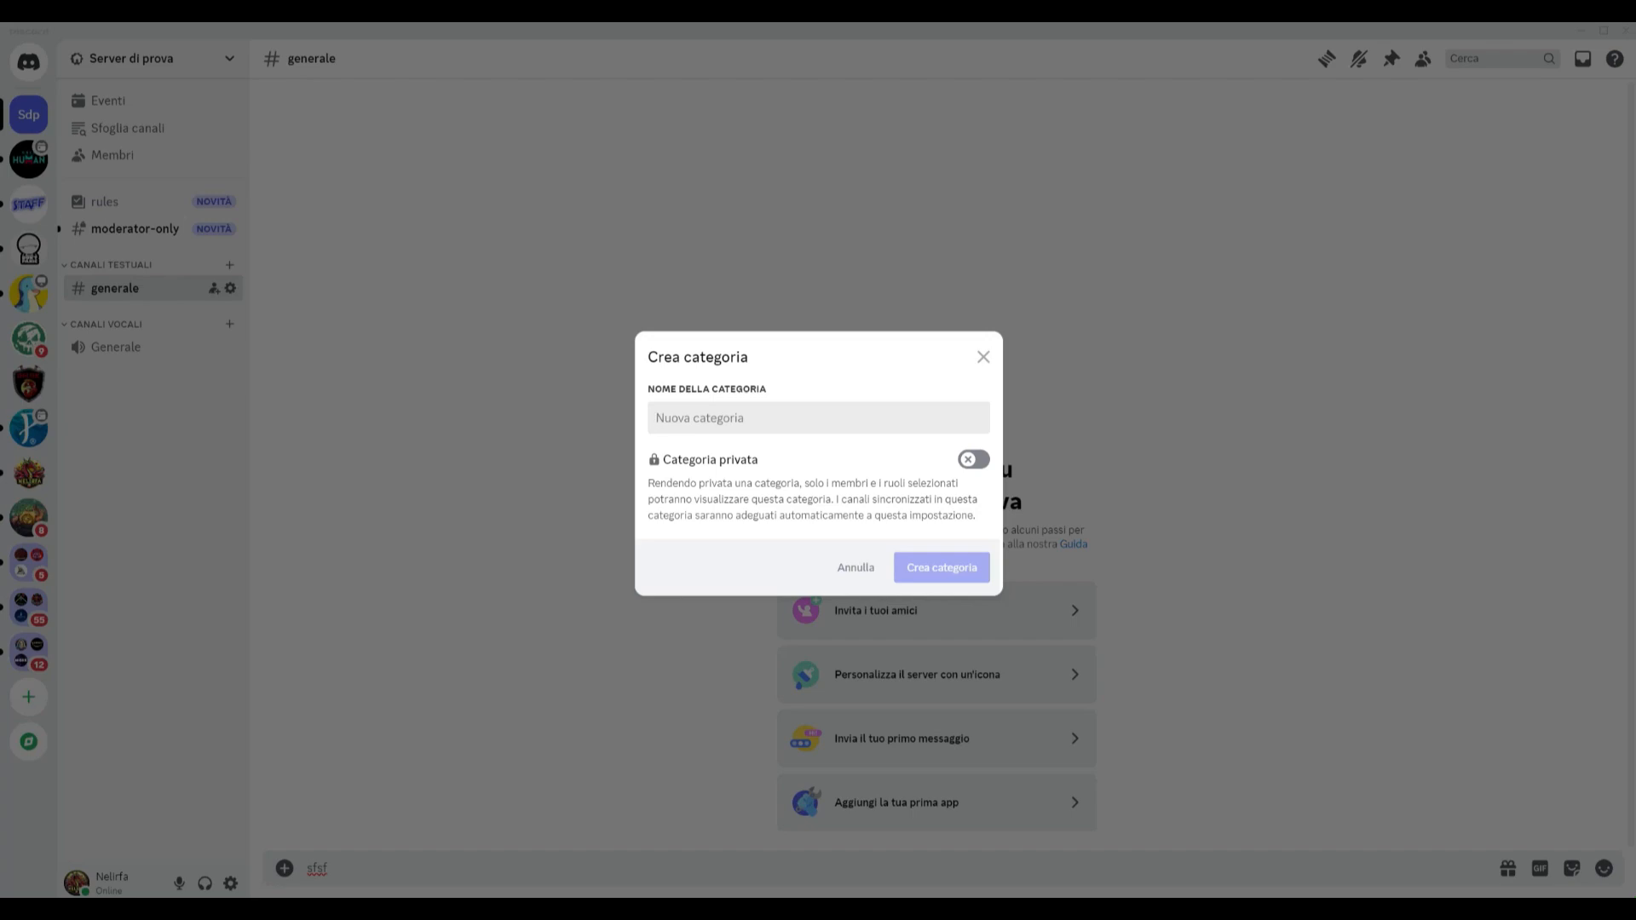
{"action": "type", "text": "A"}
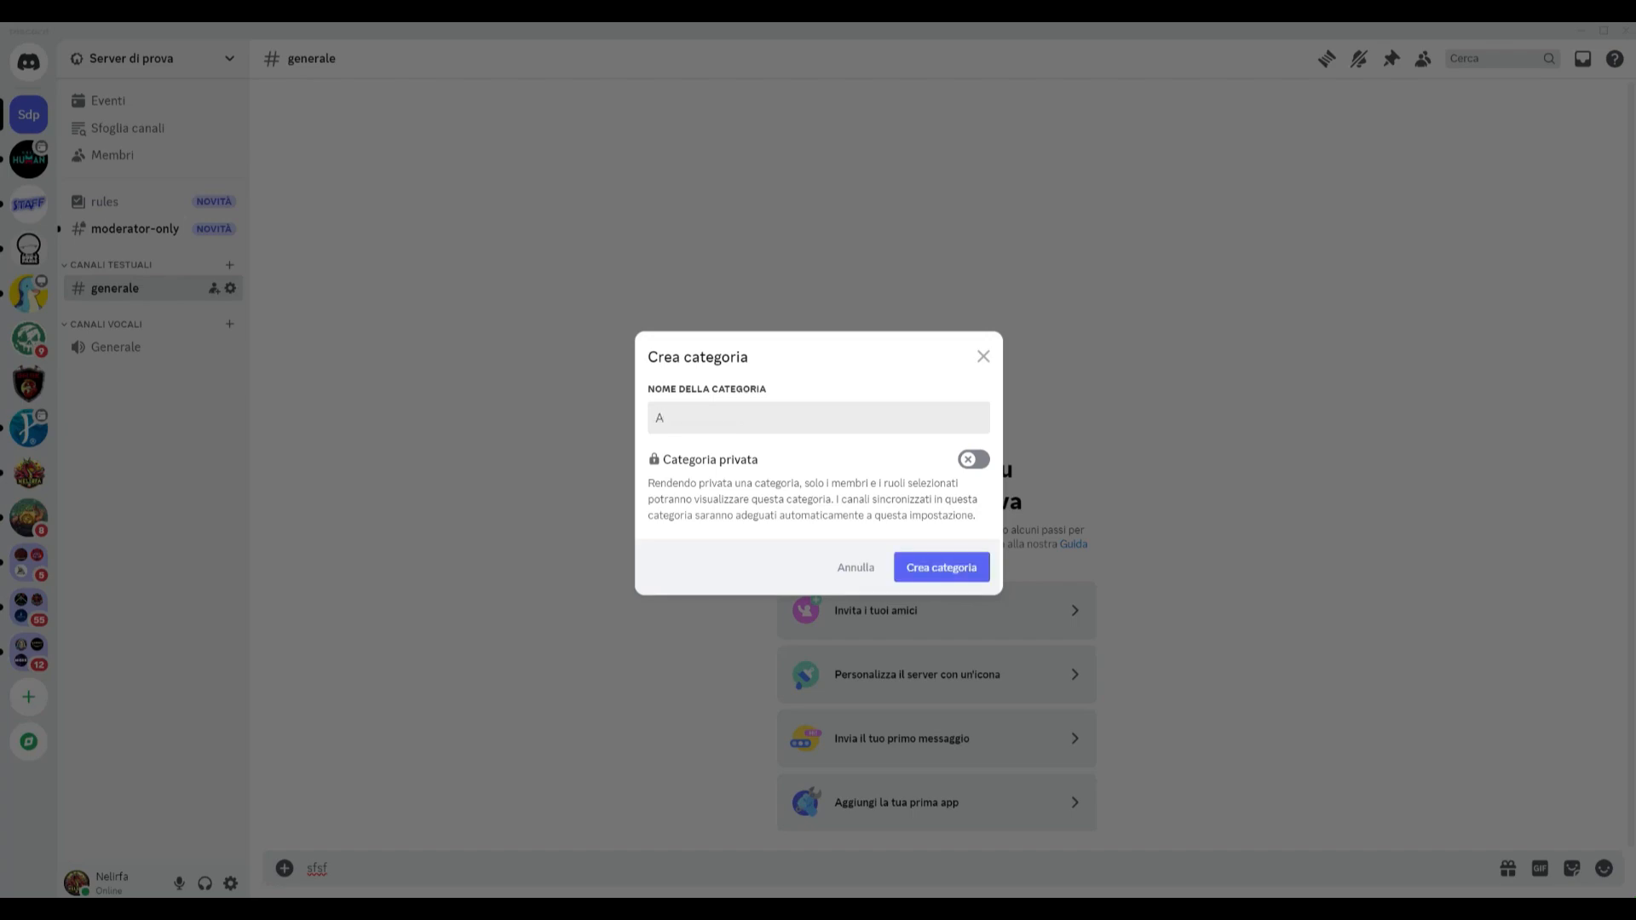
{"action": "type", "text": "mministratore"}
{"action": "left_click", "coordinate": [974, 459]}
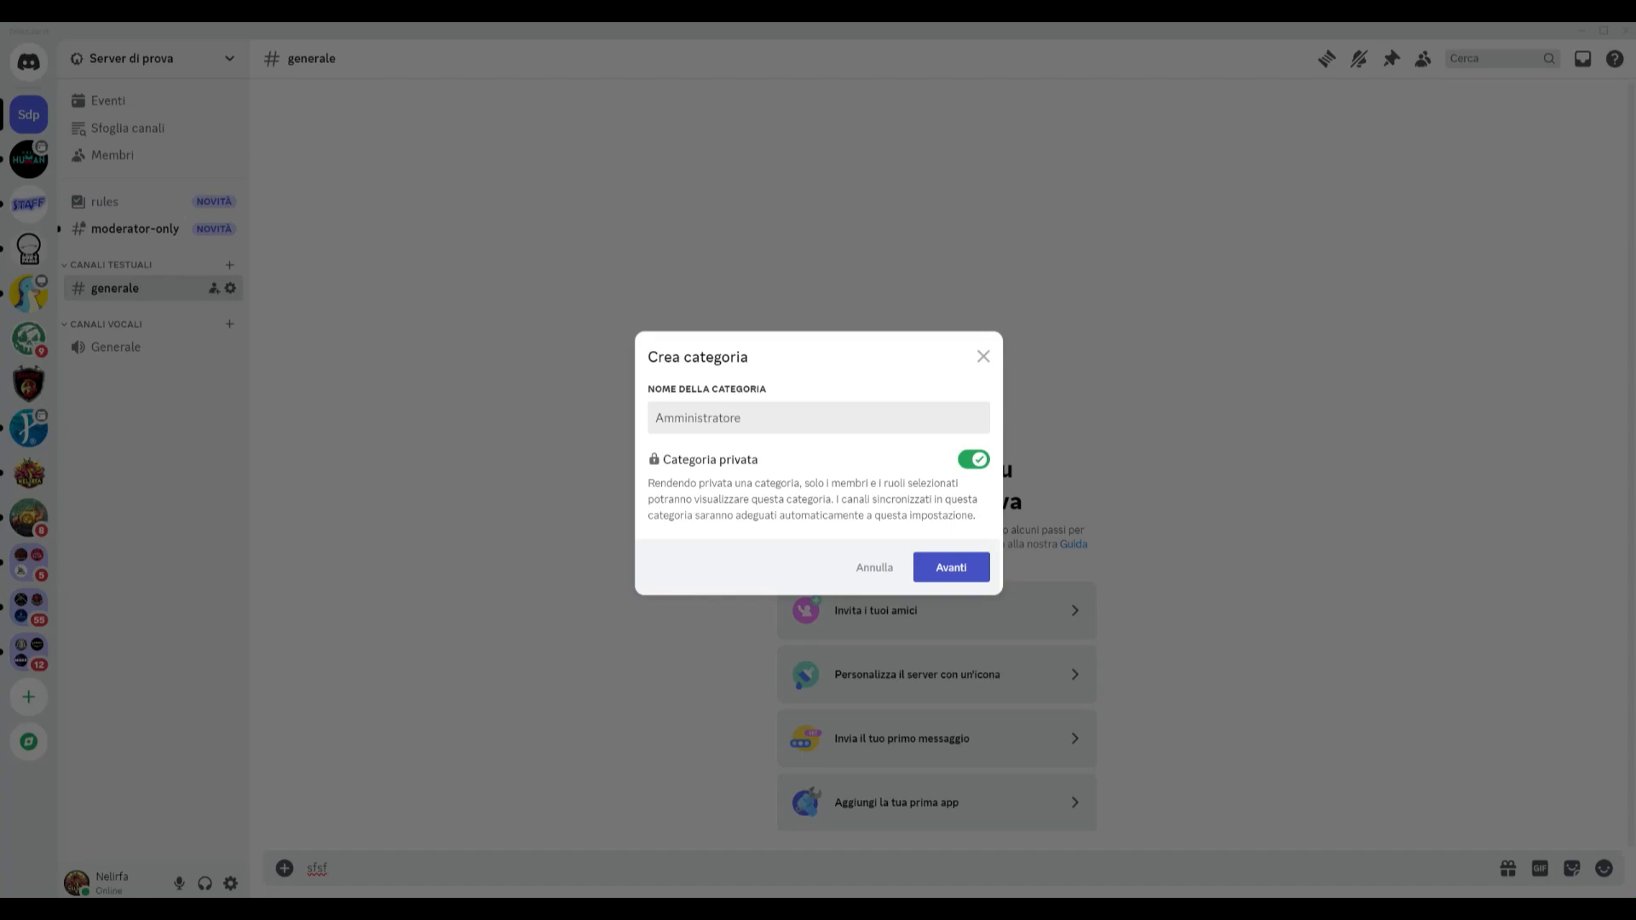
{"action": "left_click", "coordinate": [951, 567]}
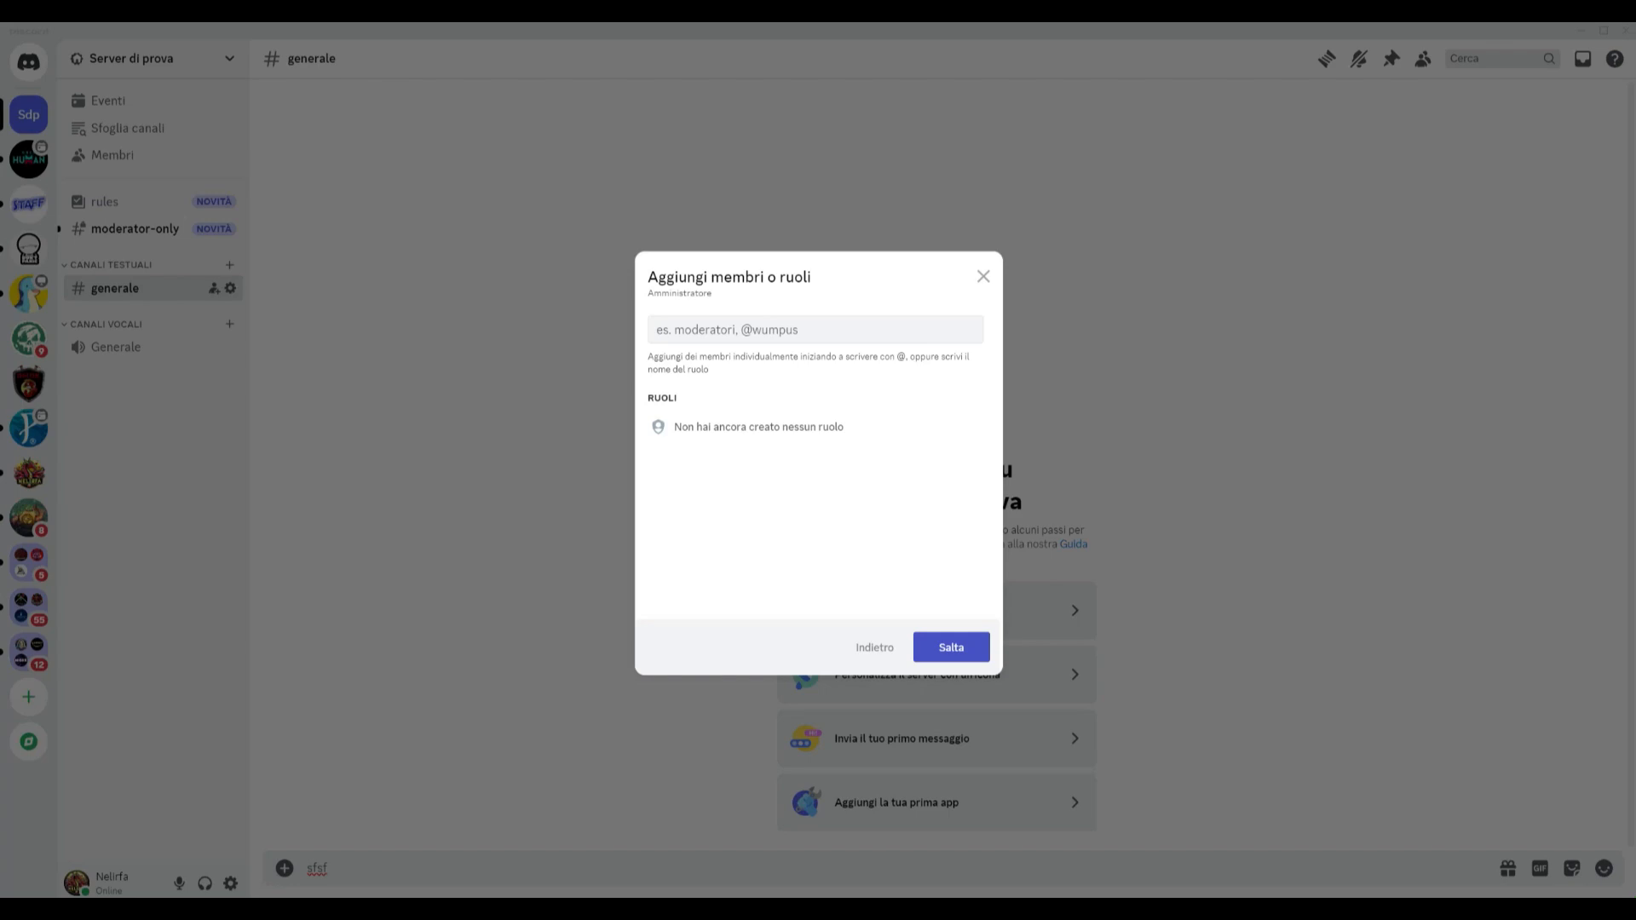
{"action": "left_click", "coordinate": [951, 647]}
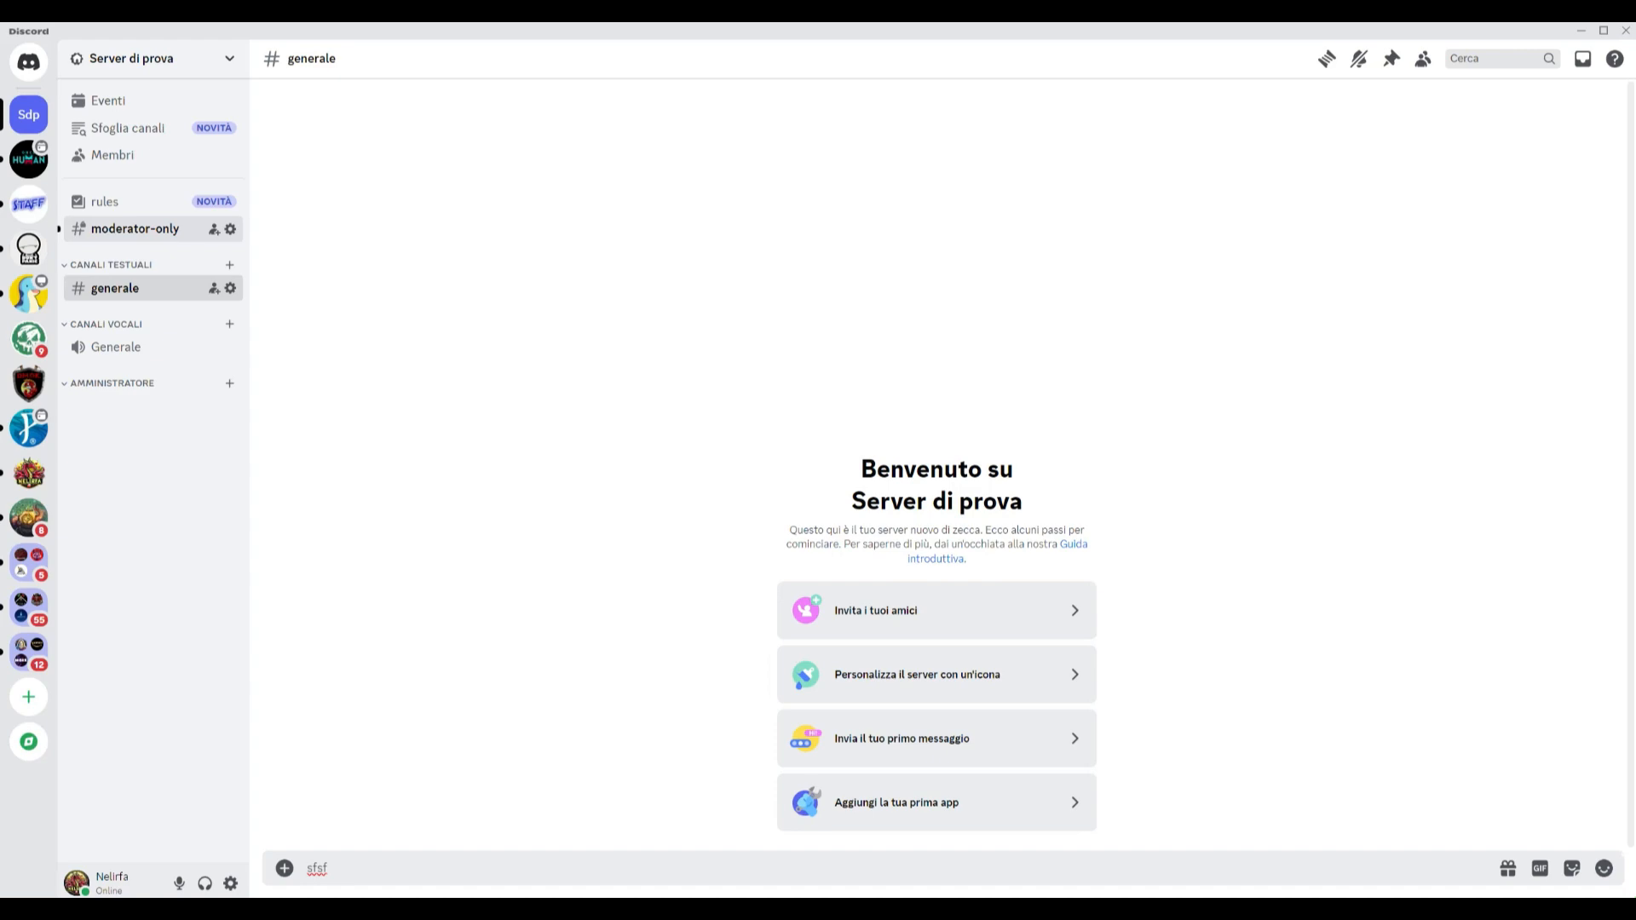
- Move the moderator-only channel into the Amministratore category and synchronise its permissions with the category
{"action": "left_click_drag", "start_coordinate": [135, 228], "coordinate": [122, 400]}
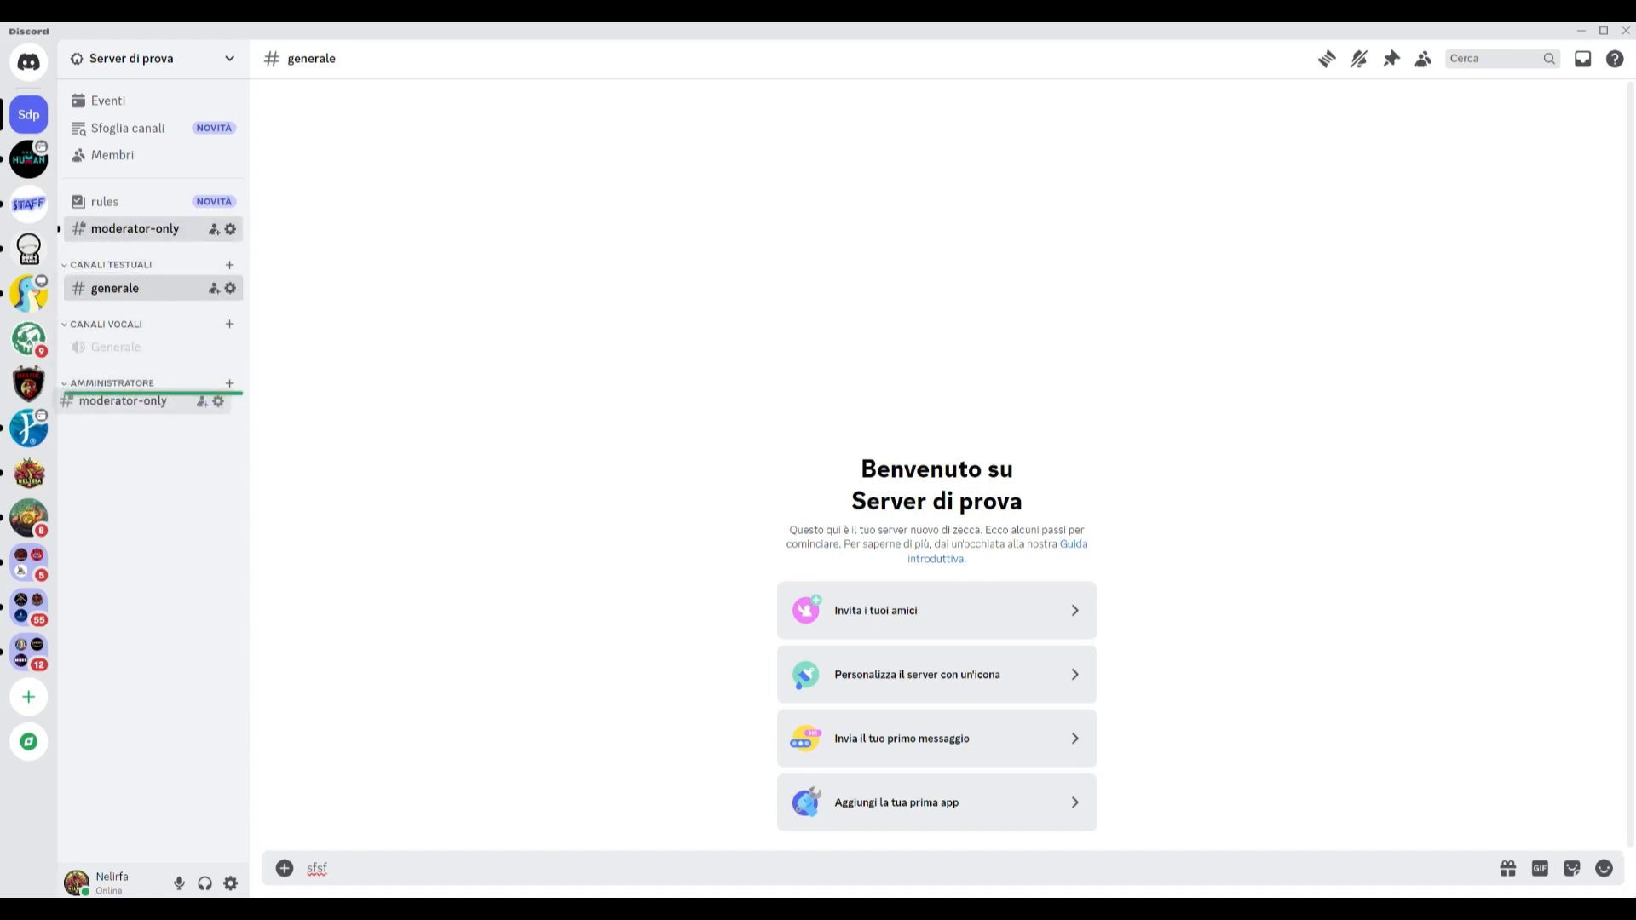
{"action": "mouse_move", "coordinate": [123, 400]}
{"action": "left_mouse_down"}
{"action": "mouse_move", "coordinate": [127, 432]}
{"action": "mouse_move", "coordinate": [140, 406]}
{"action": "left_mouse_up"}
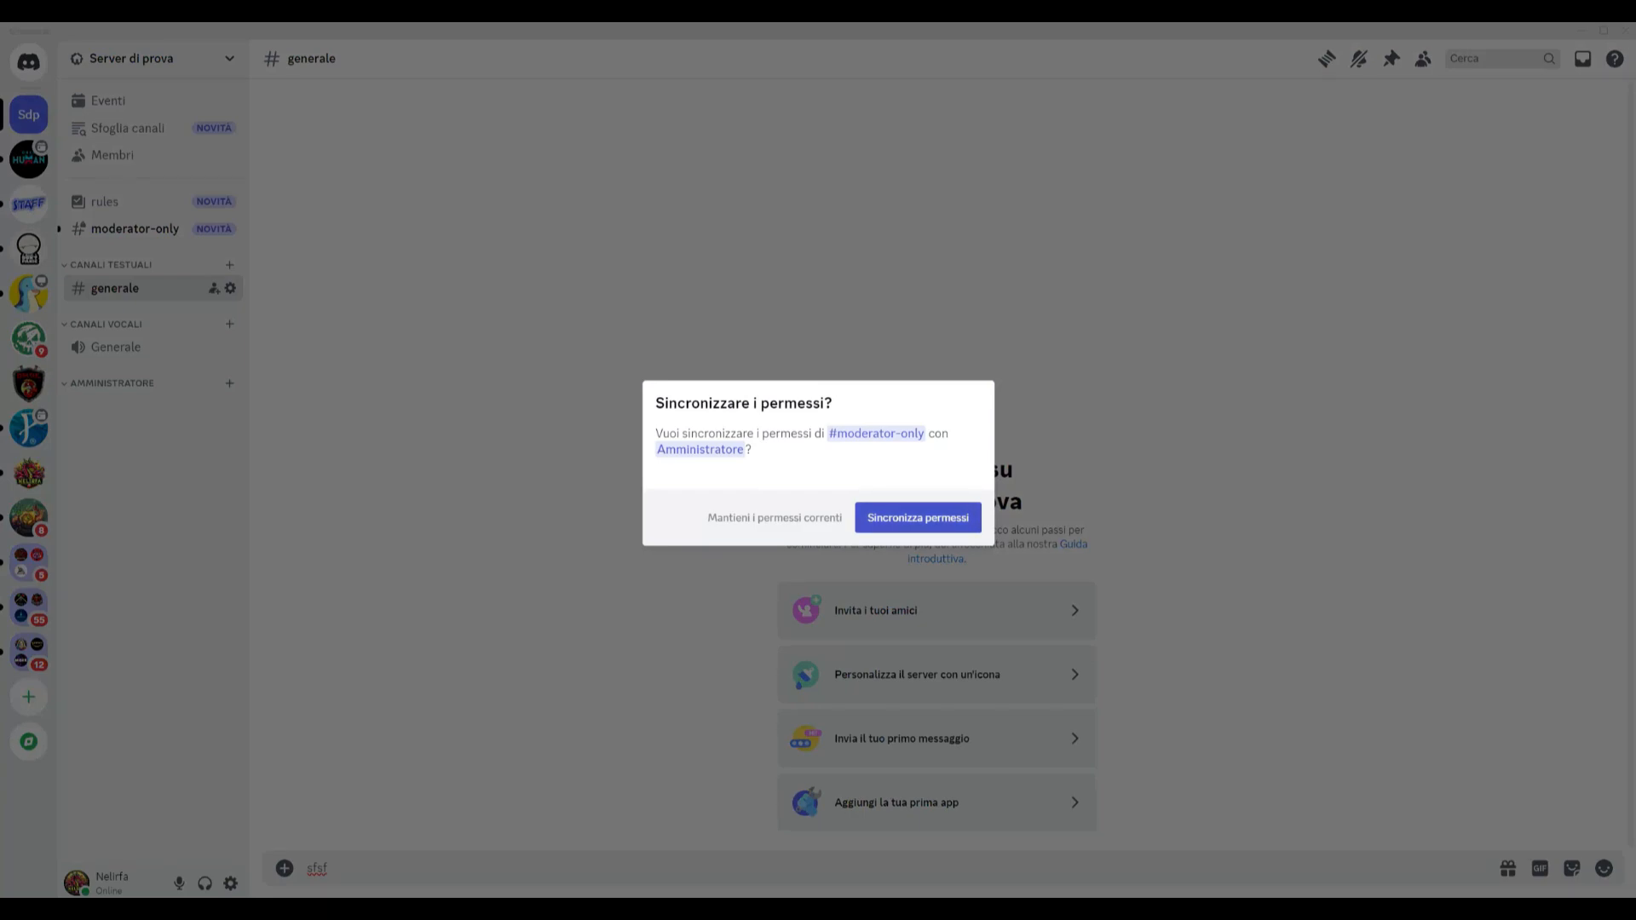
{"action": "left_click", "coordinate": [918, 518]}
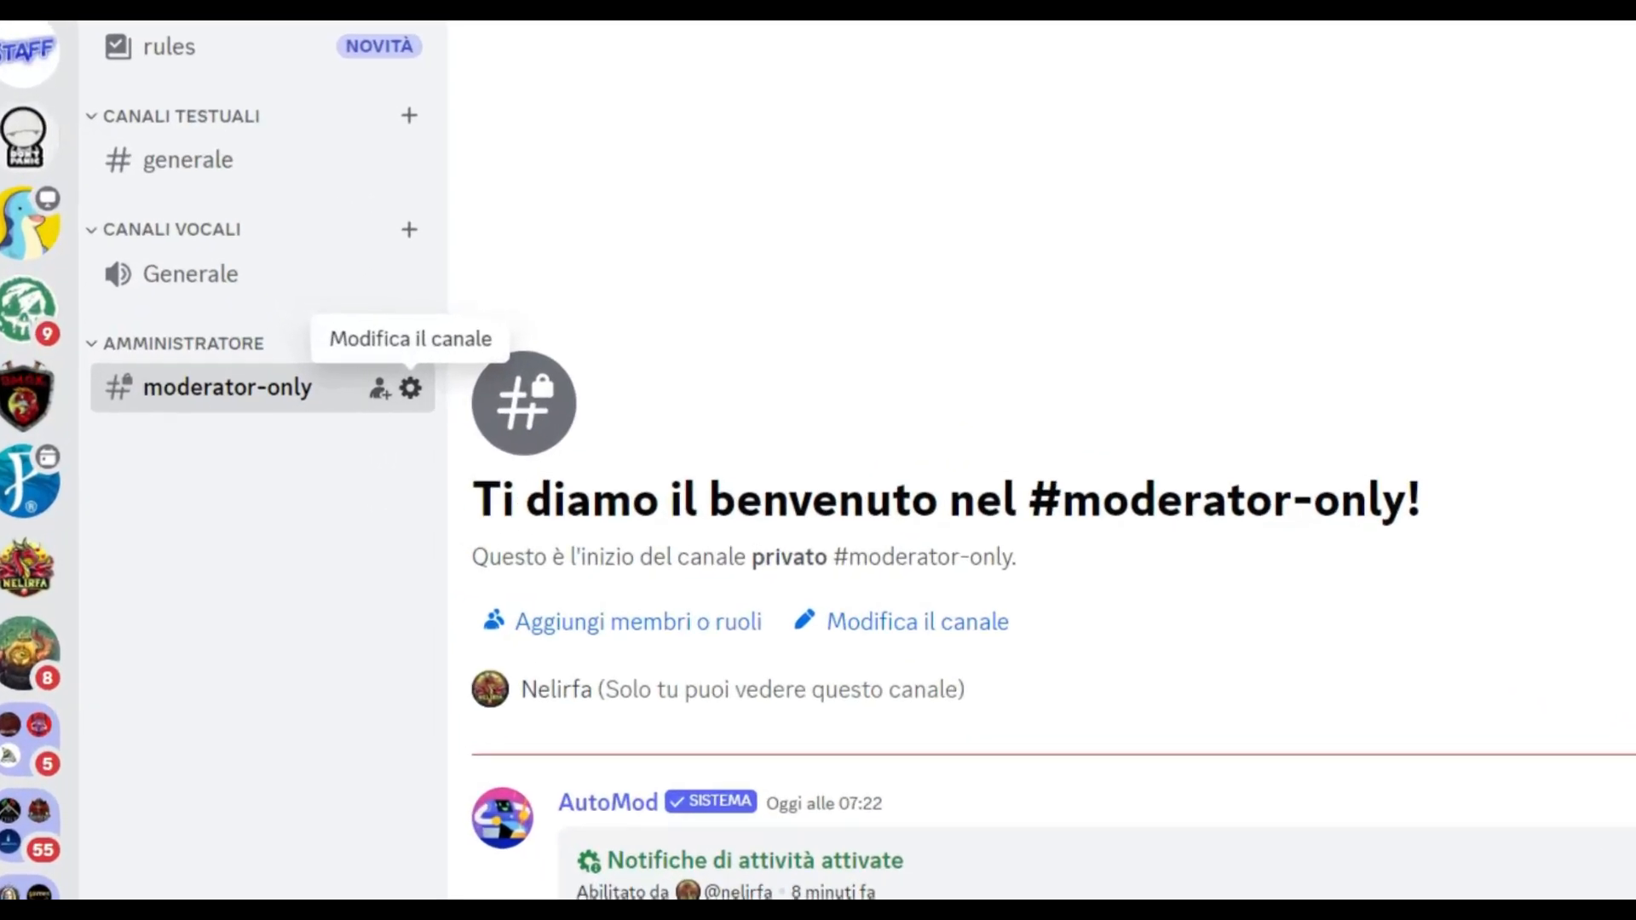
- Rename the moderator-only channel as "🚫solo-admin🚫" and save the change
{"action": "left_click", "coordinate": [409, 387]}
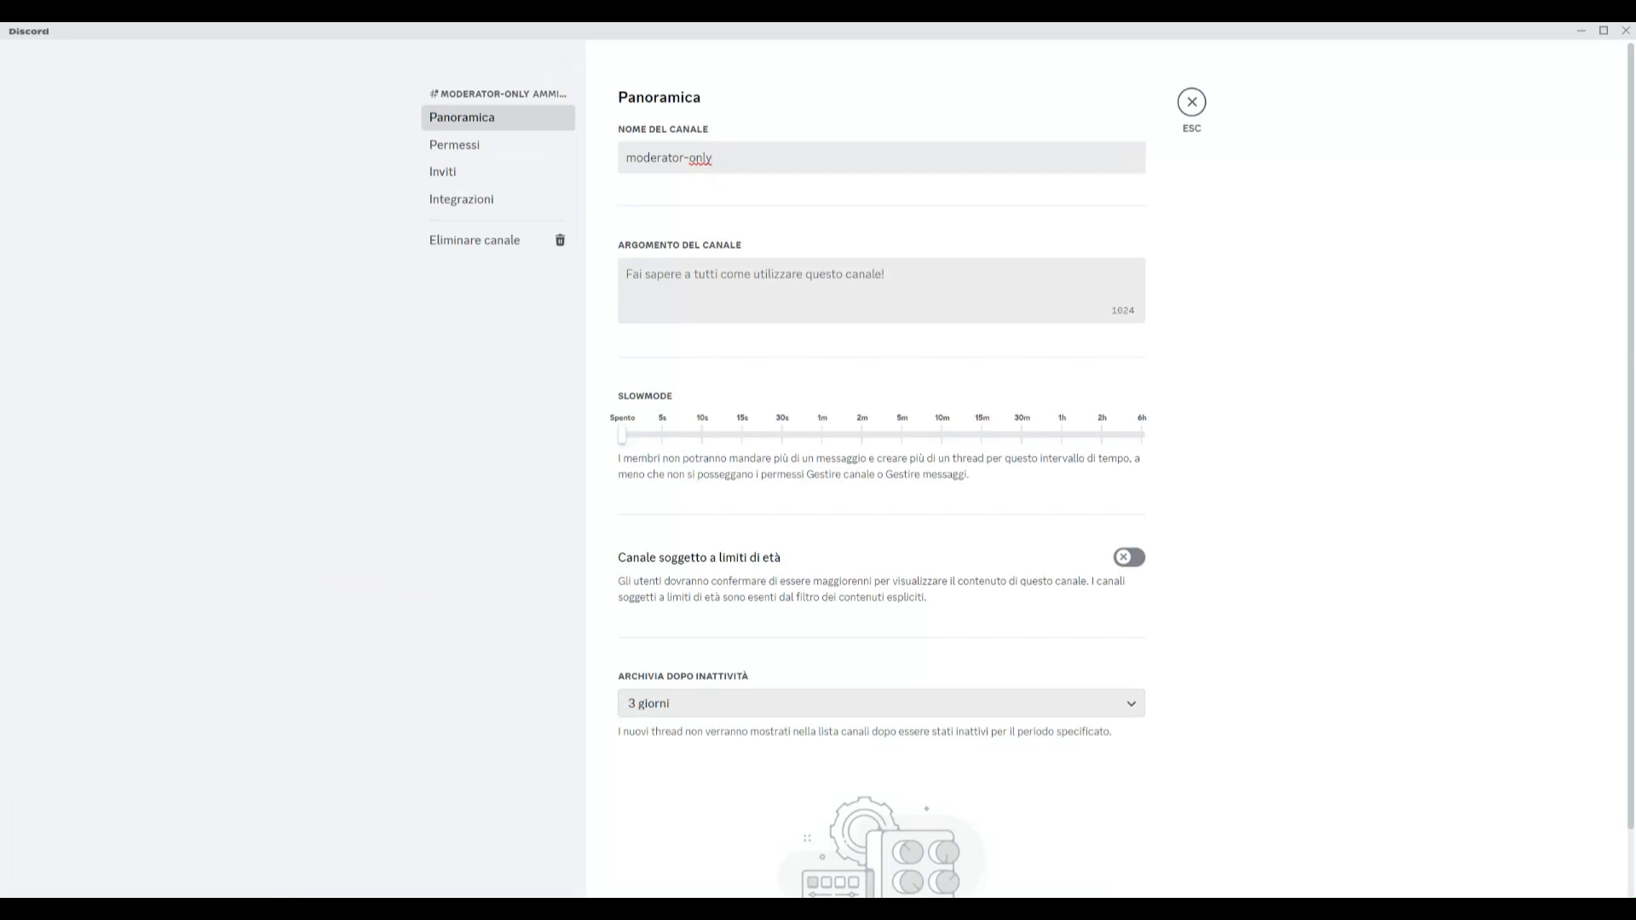
{"action": "left_click_drag", "start_coordinate": [714, 158], "coordinate": [625, 159]}
{"action": "type", "text": "solo-"}
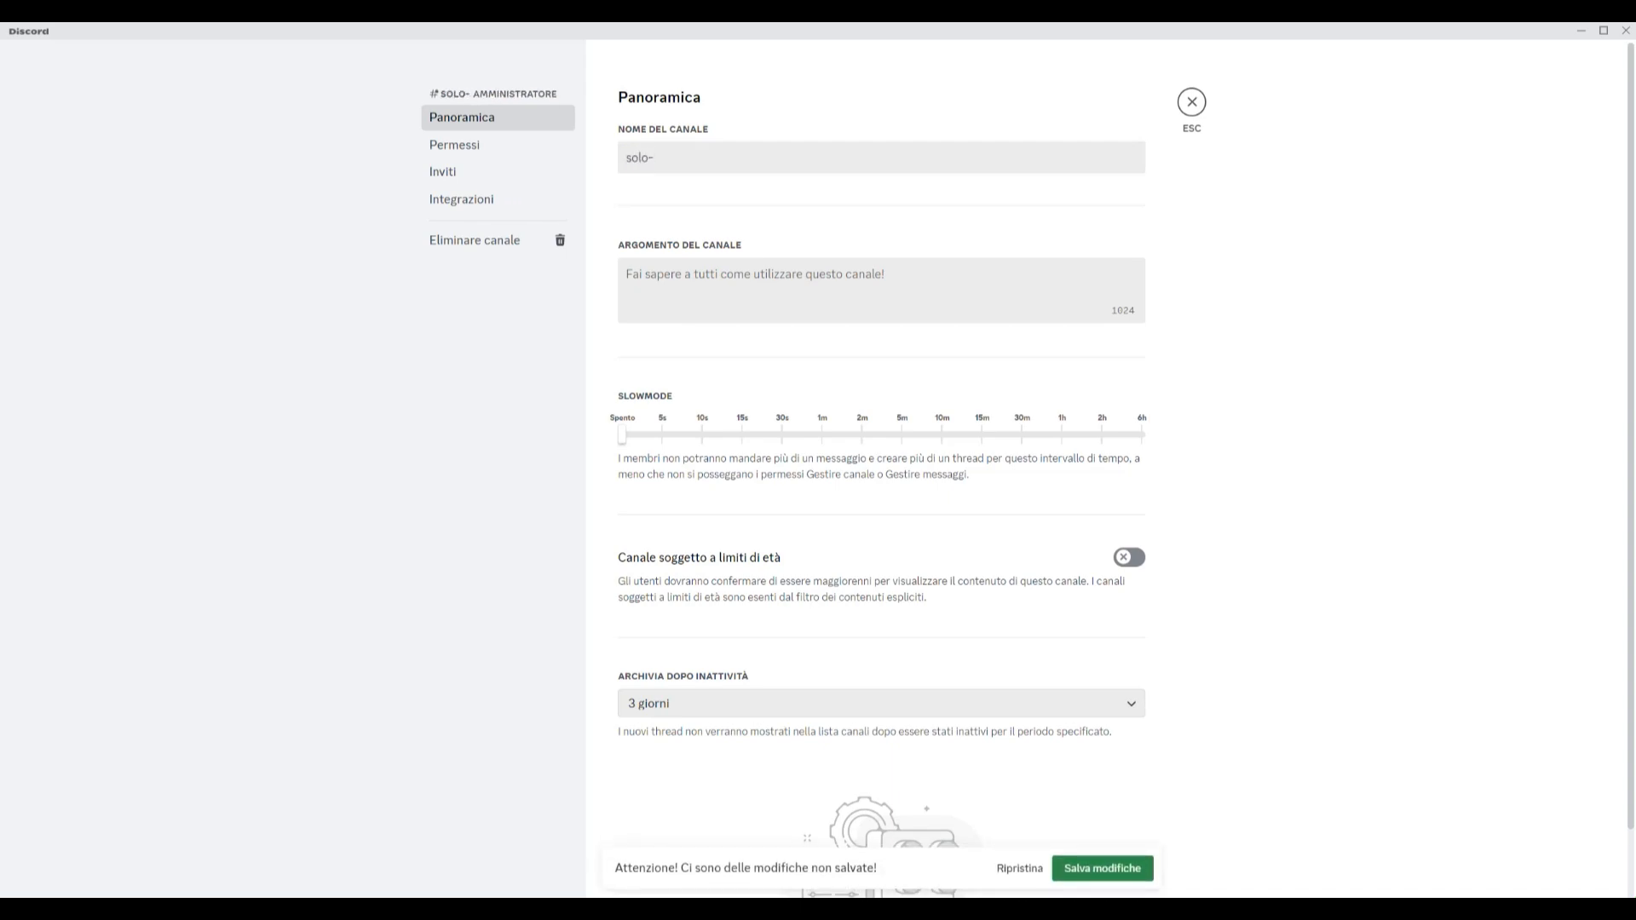
{"action": "type", "text": "moderatori"}
{"action": "type", "text": "-"}
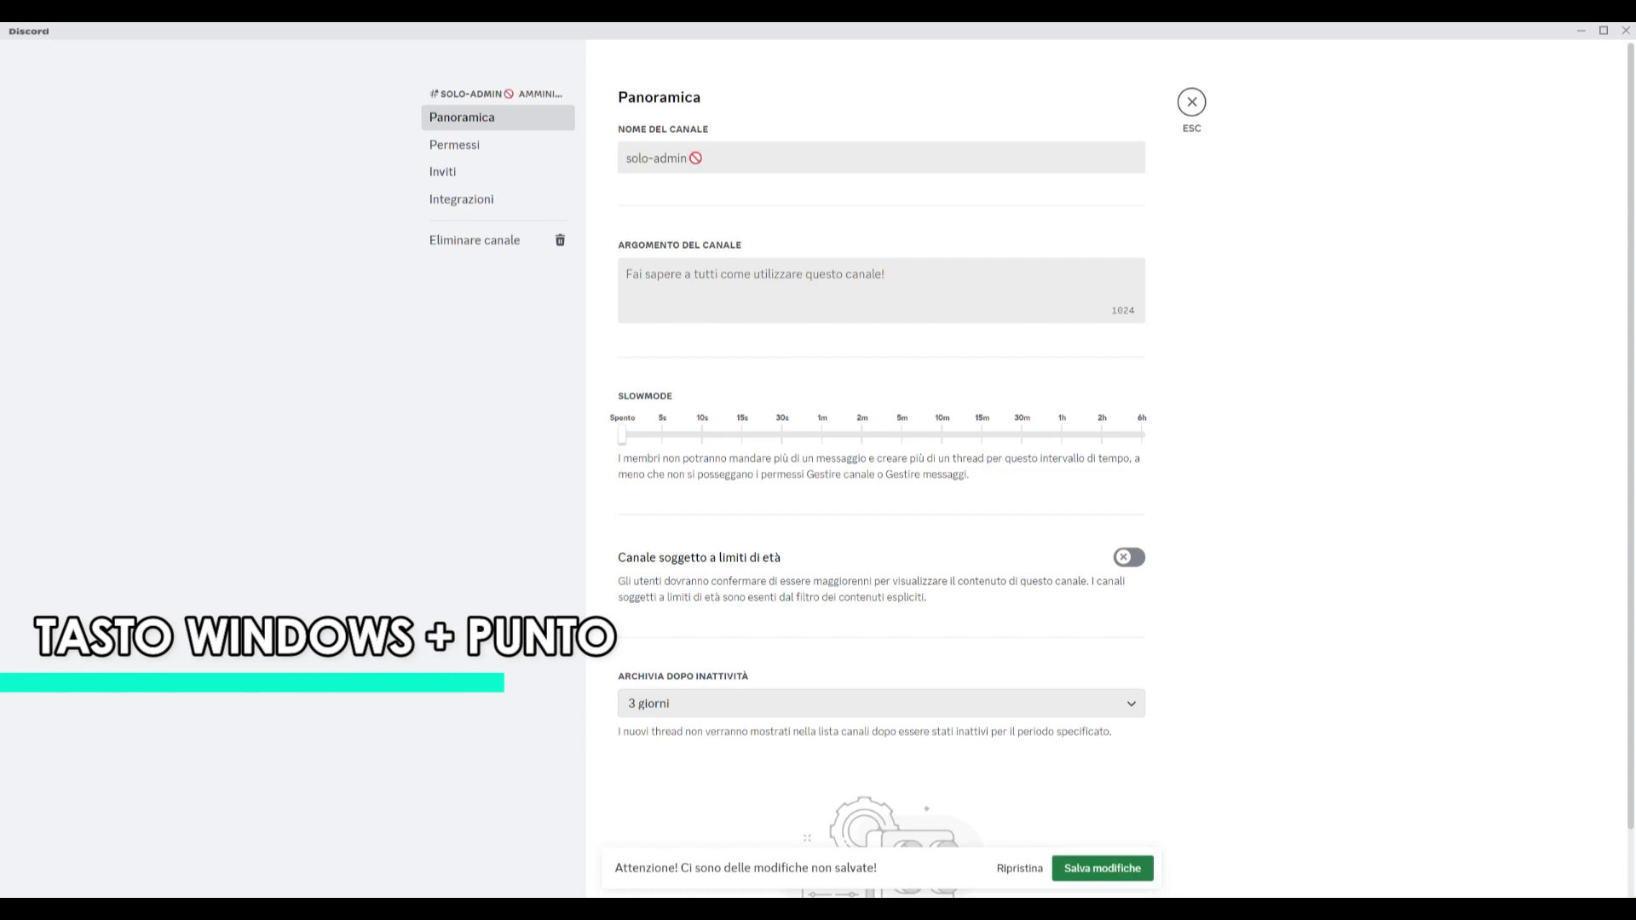
{"action": "left_click", "coordinate": [627, 159]}
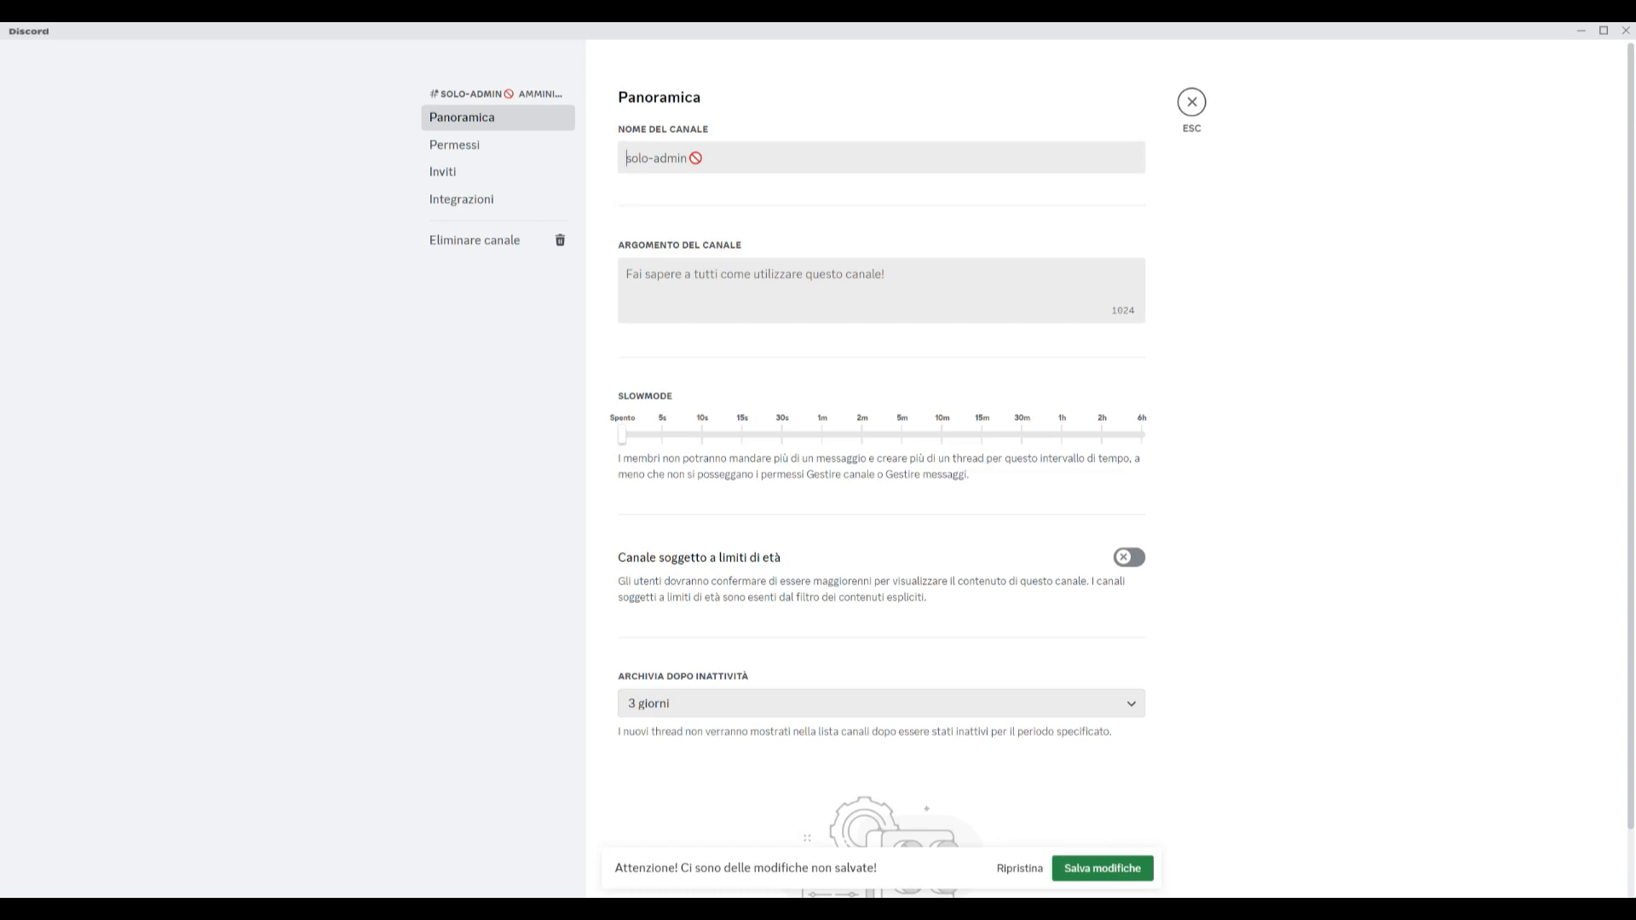
{"action": "type", "text": "🚫"}
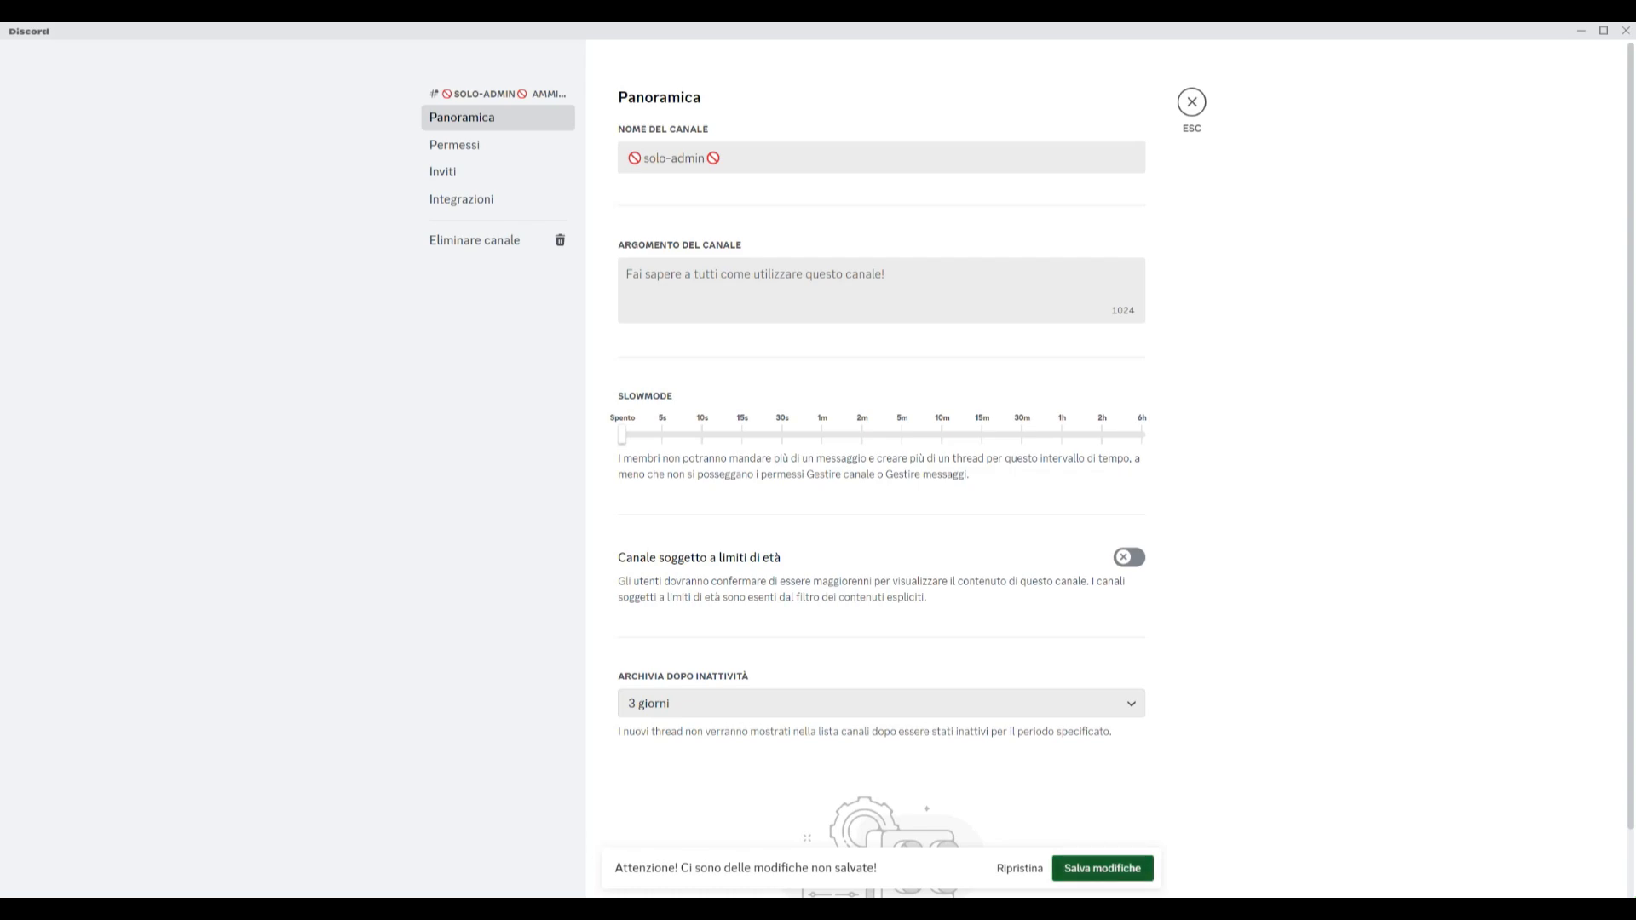
{"action": "left_click", "coordinate": [1102, 867]}
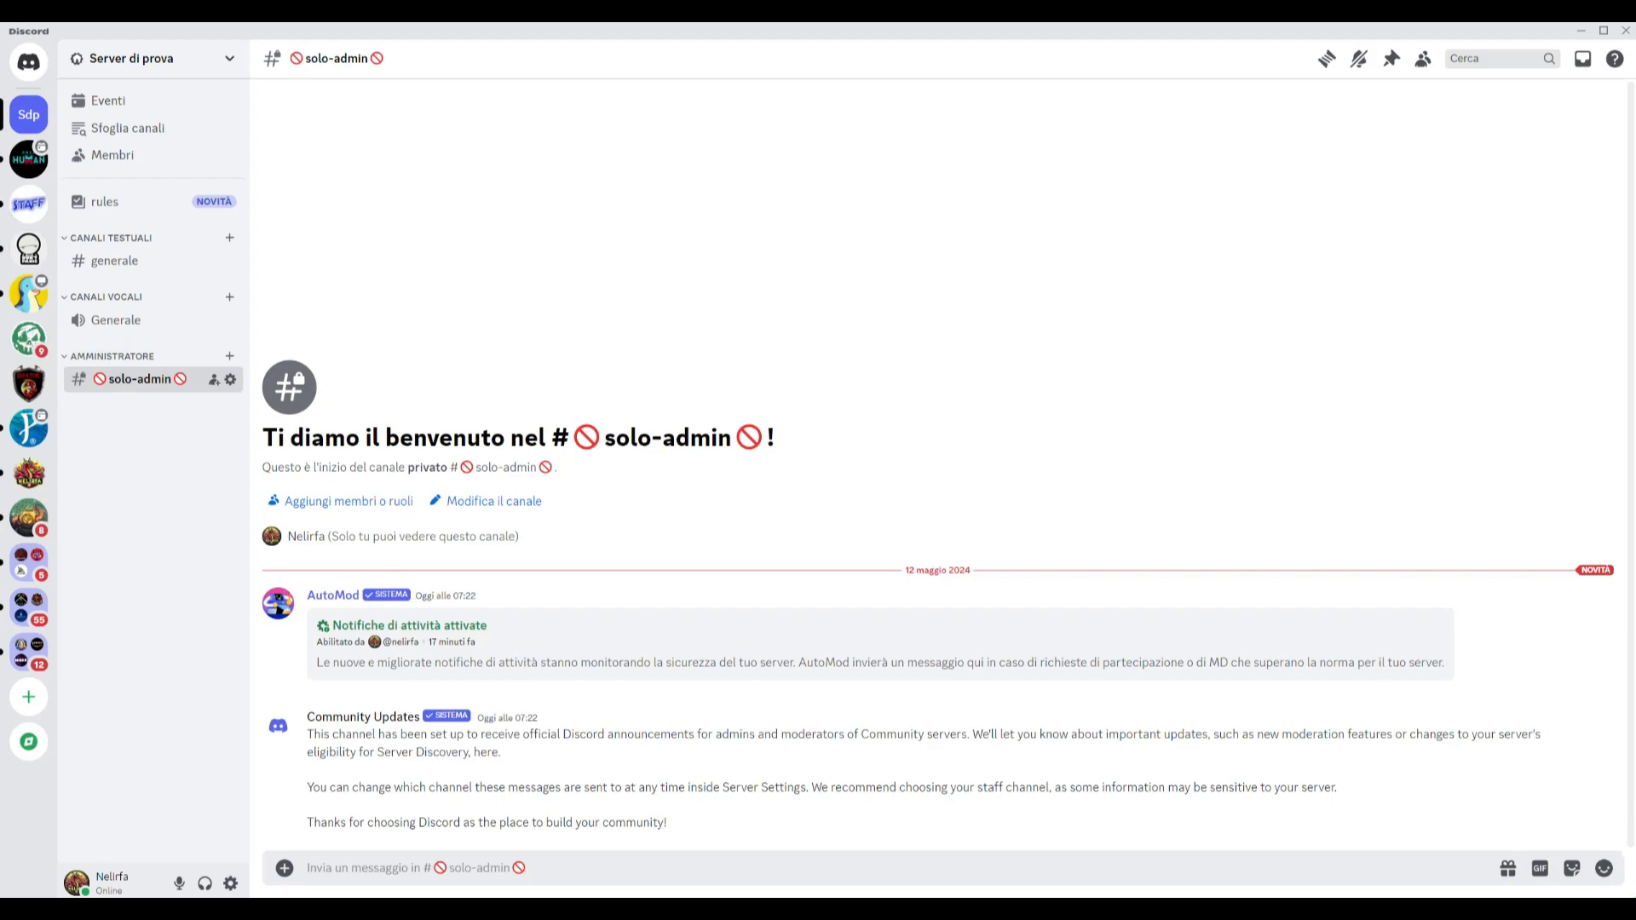
- Create a non-private category named "Benvenuti" in the server
{"action": "right_click", "coordinate": [134, 511]}
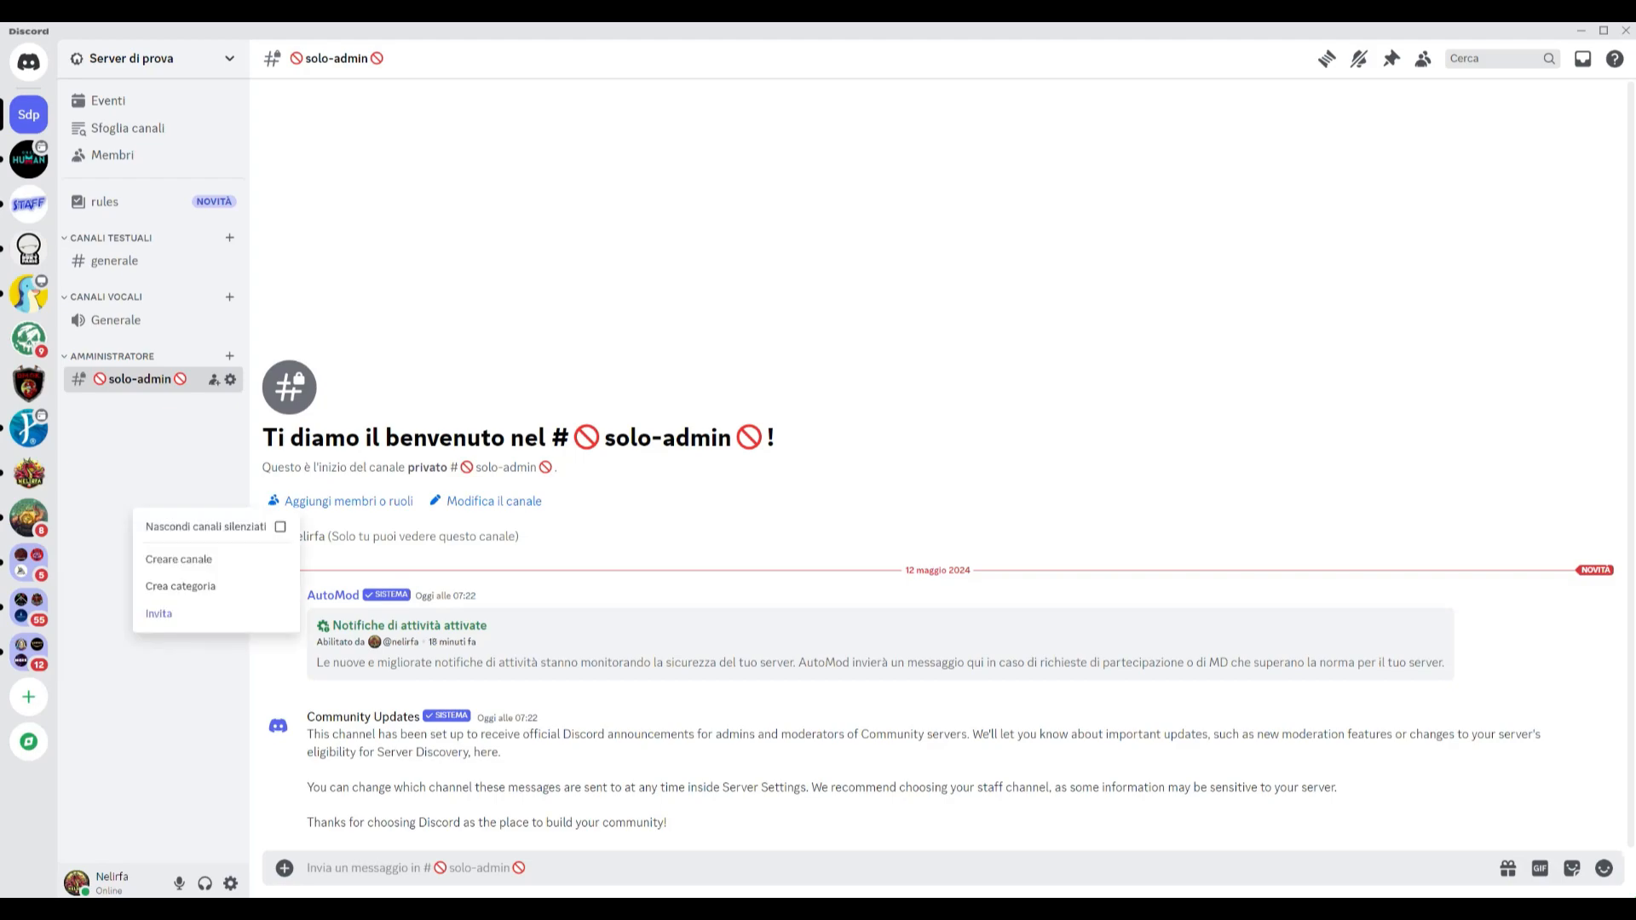
{"action": "left_click", "coordinate": [180, 587]}
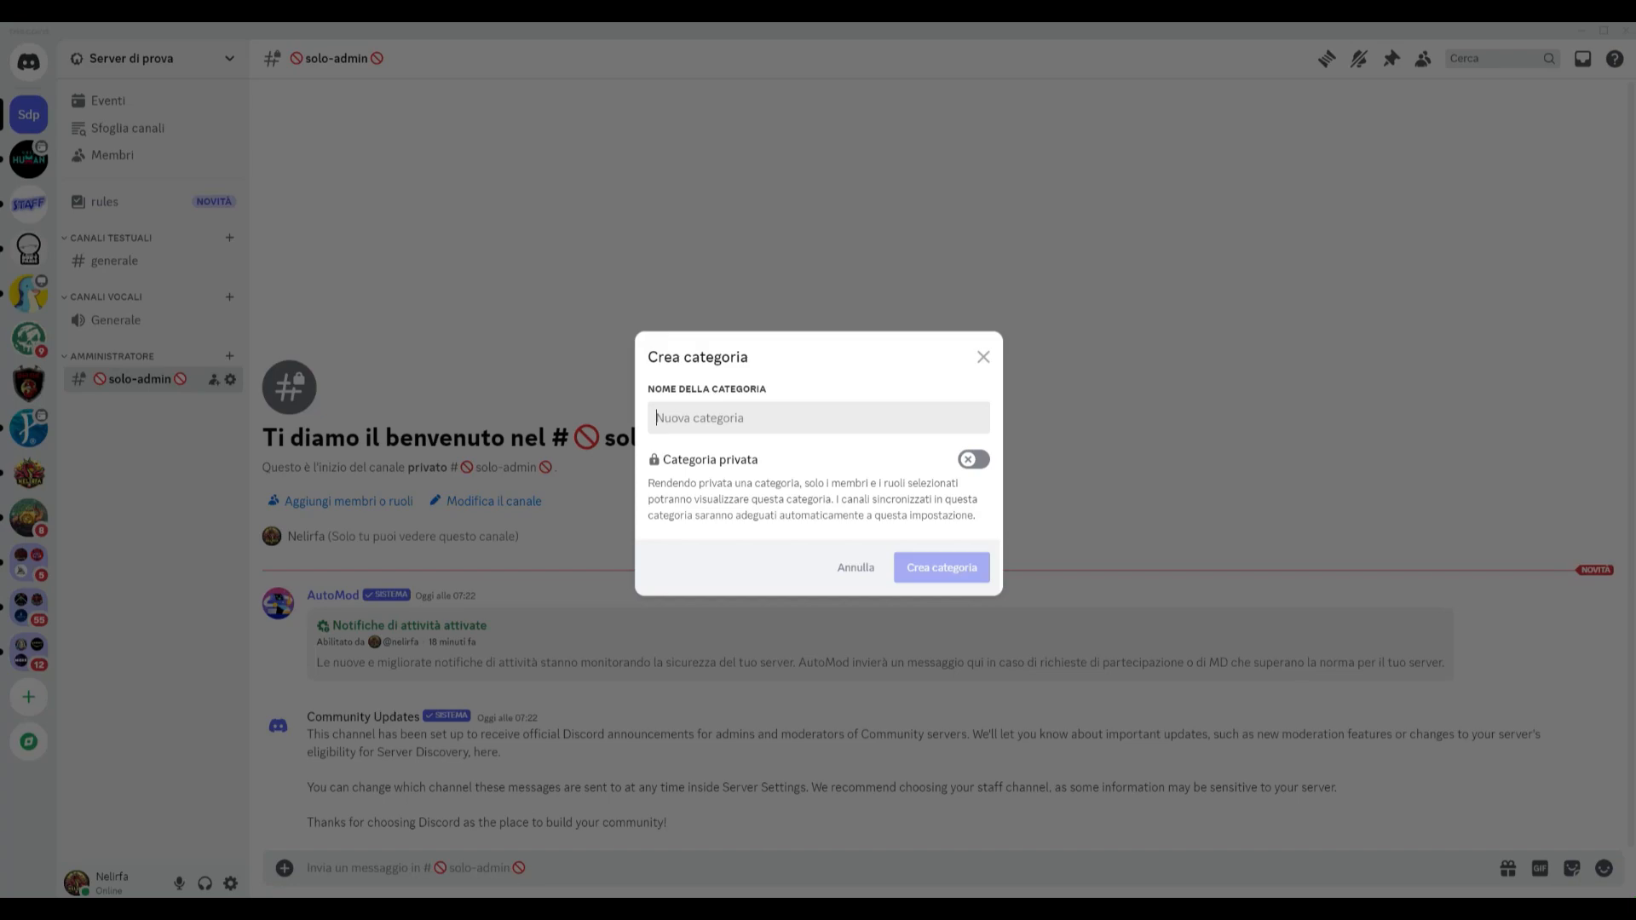
{"action": "type", "text": "B"}
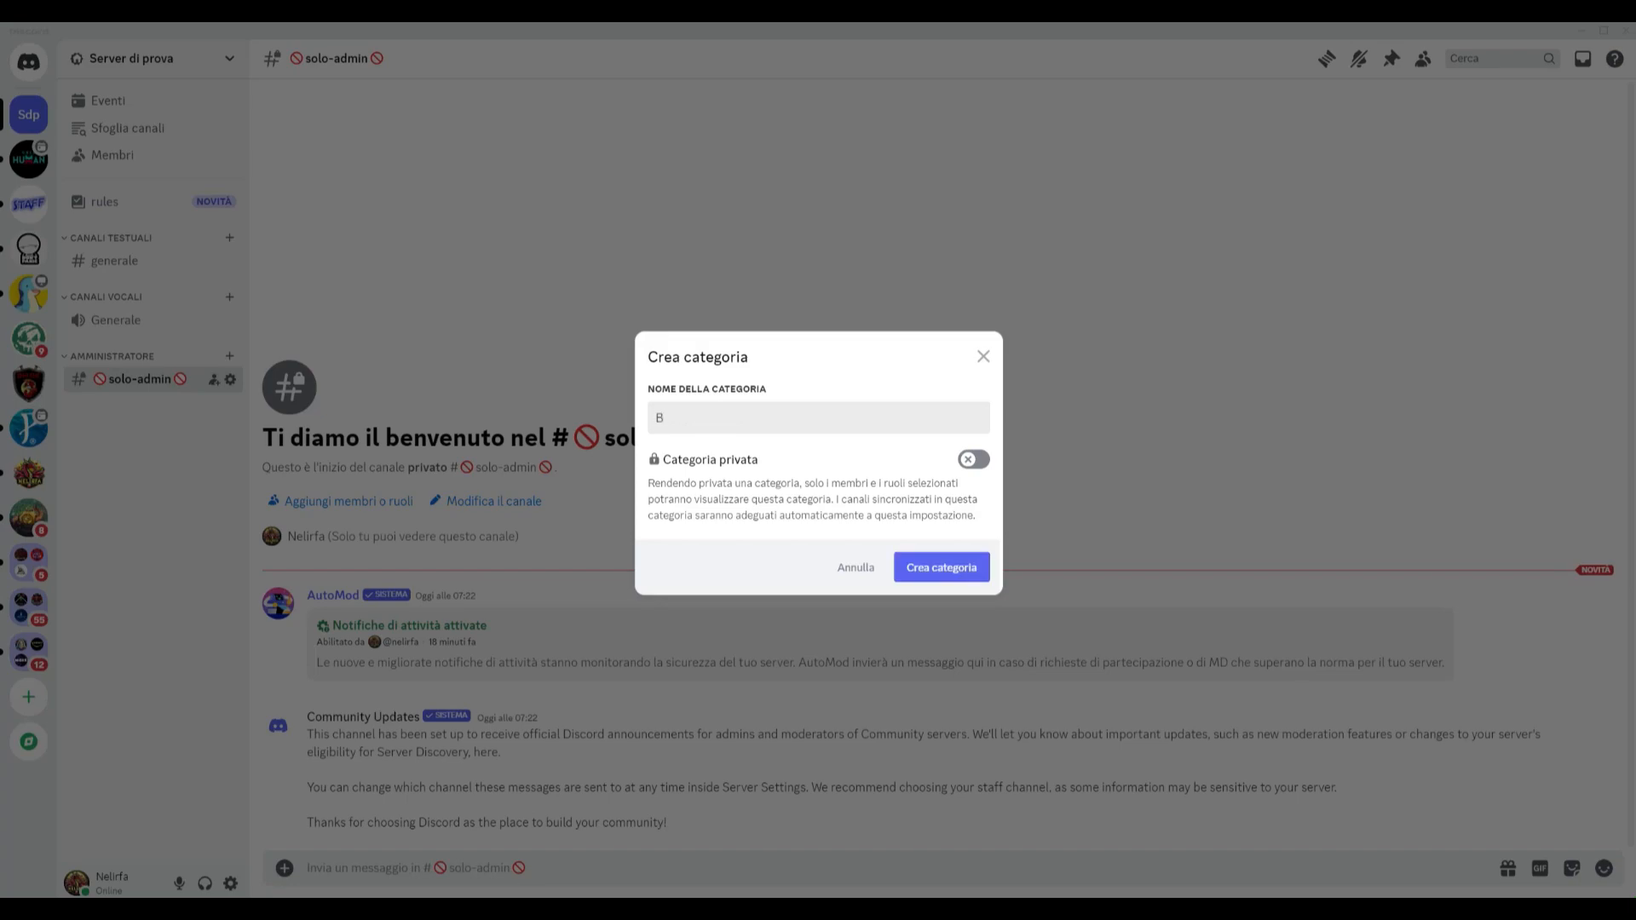
{"action": "type", "text": "envenuti"}
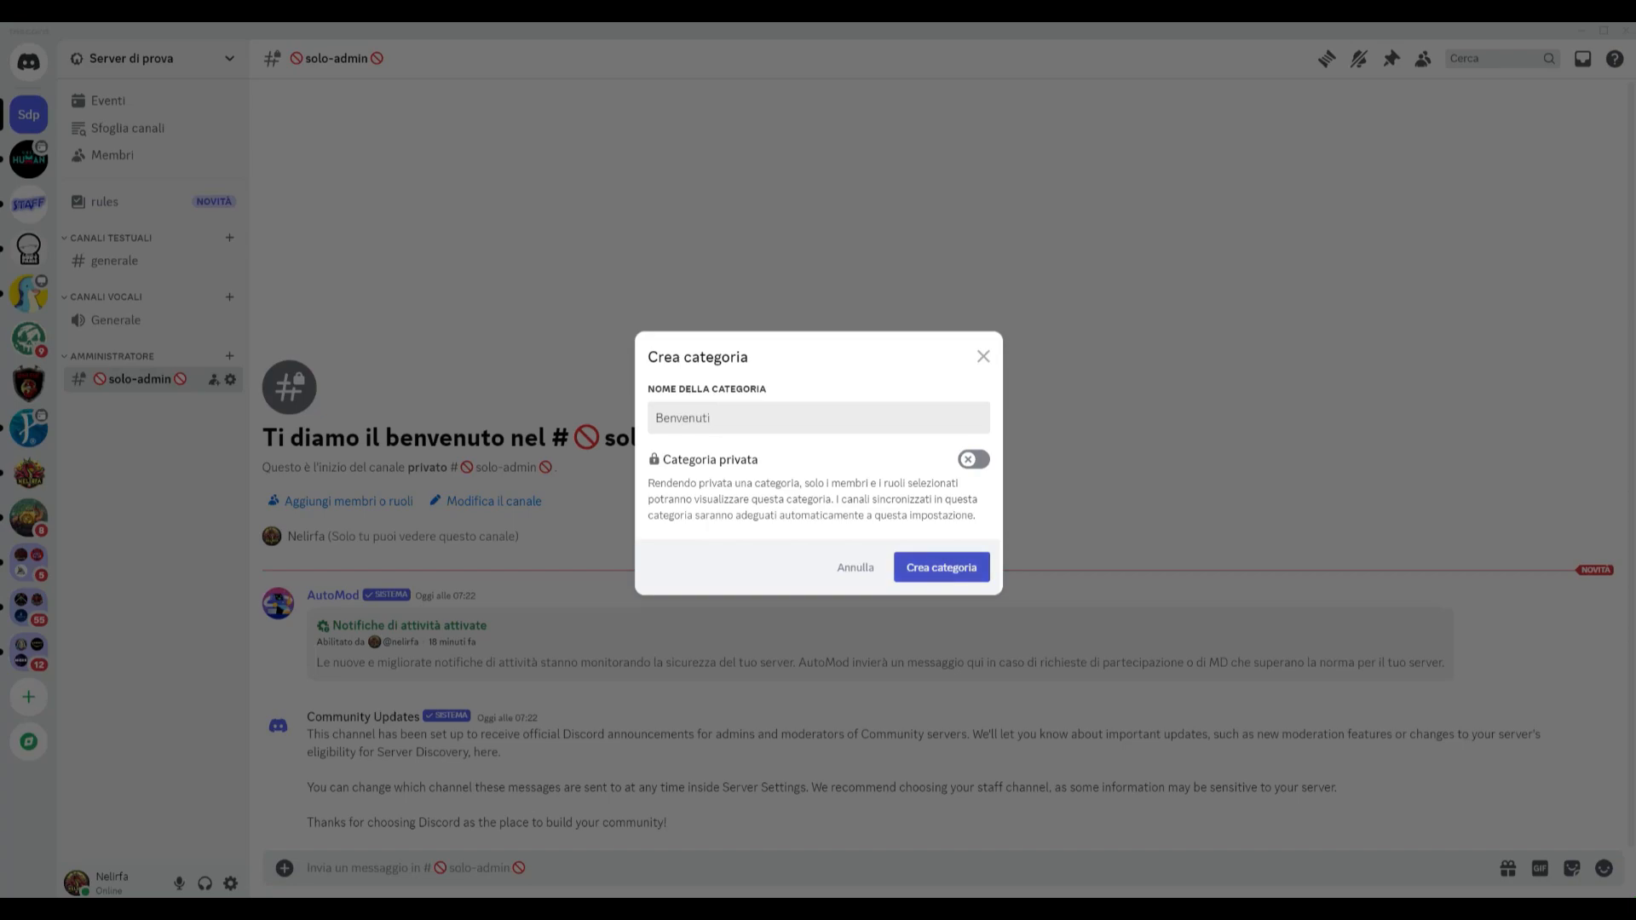
{"action": "left_click", "coordinate": [942, 566]}
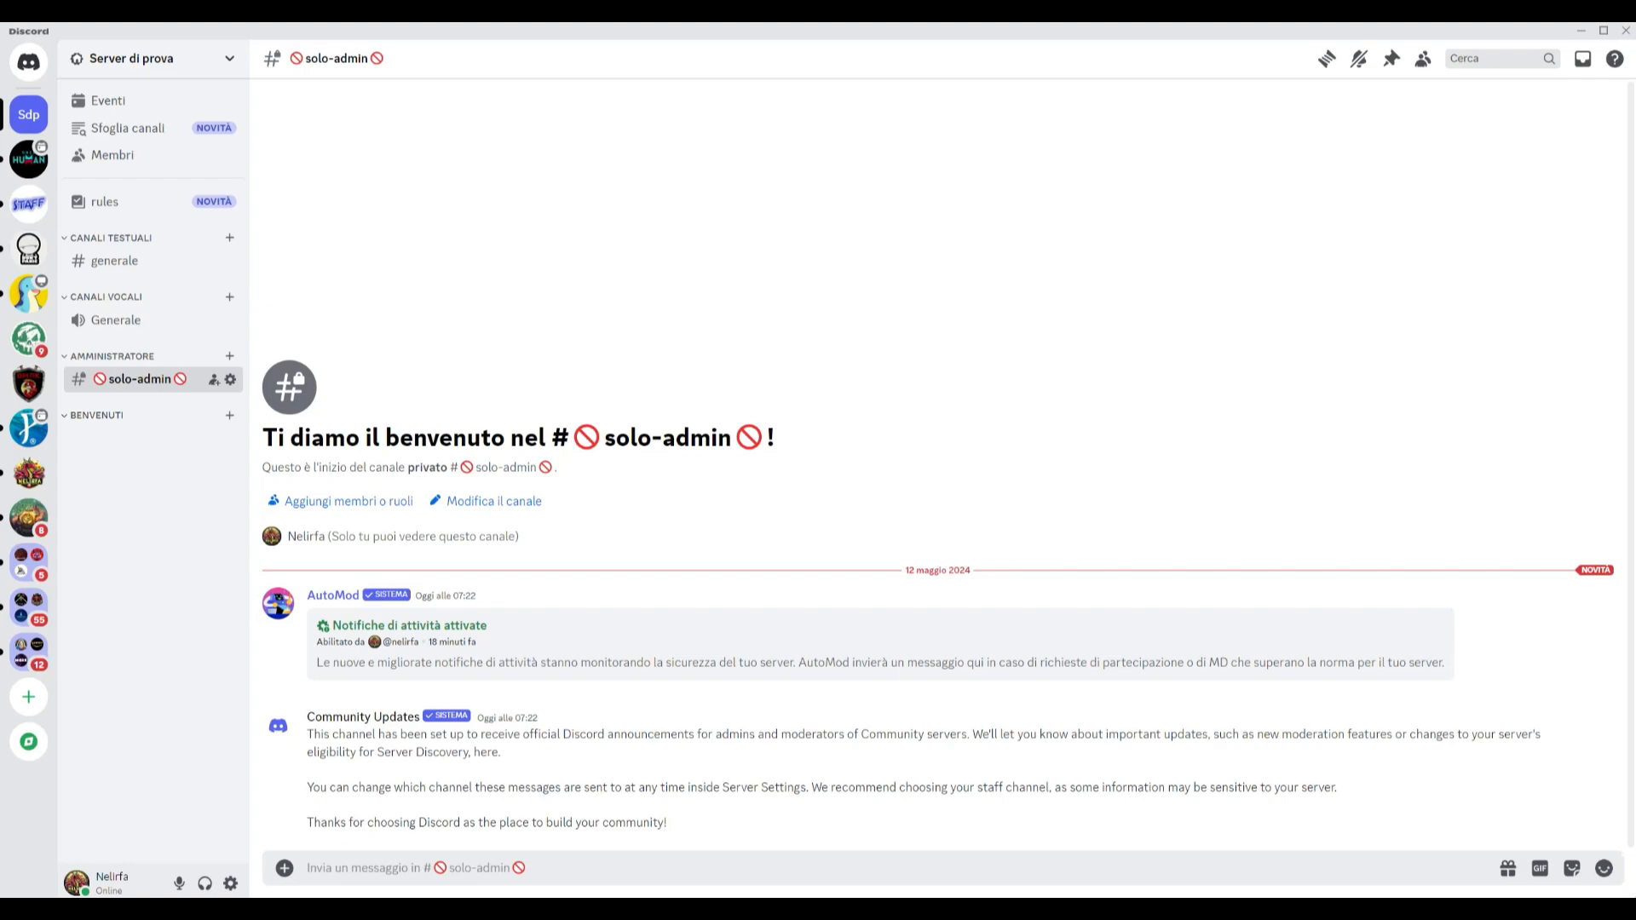
- Move the rules channel into the Benvenuti category with synchronised permissions, and place that category above all the others
{"action": "left_click_drag", "start_coordinate": [136, 201], "coordinate": [137, 457]}
{"action": "left_click_drag", "start_coordinate": [136, 201], "coordinate": [137, 418]}
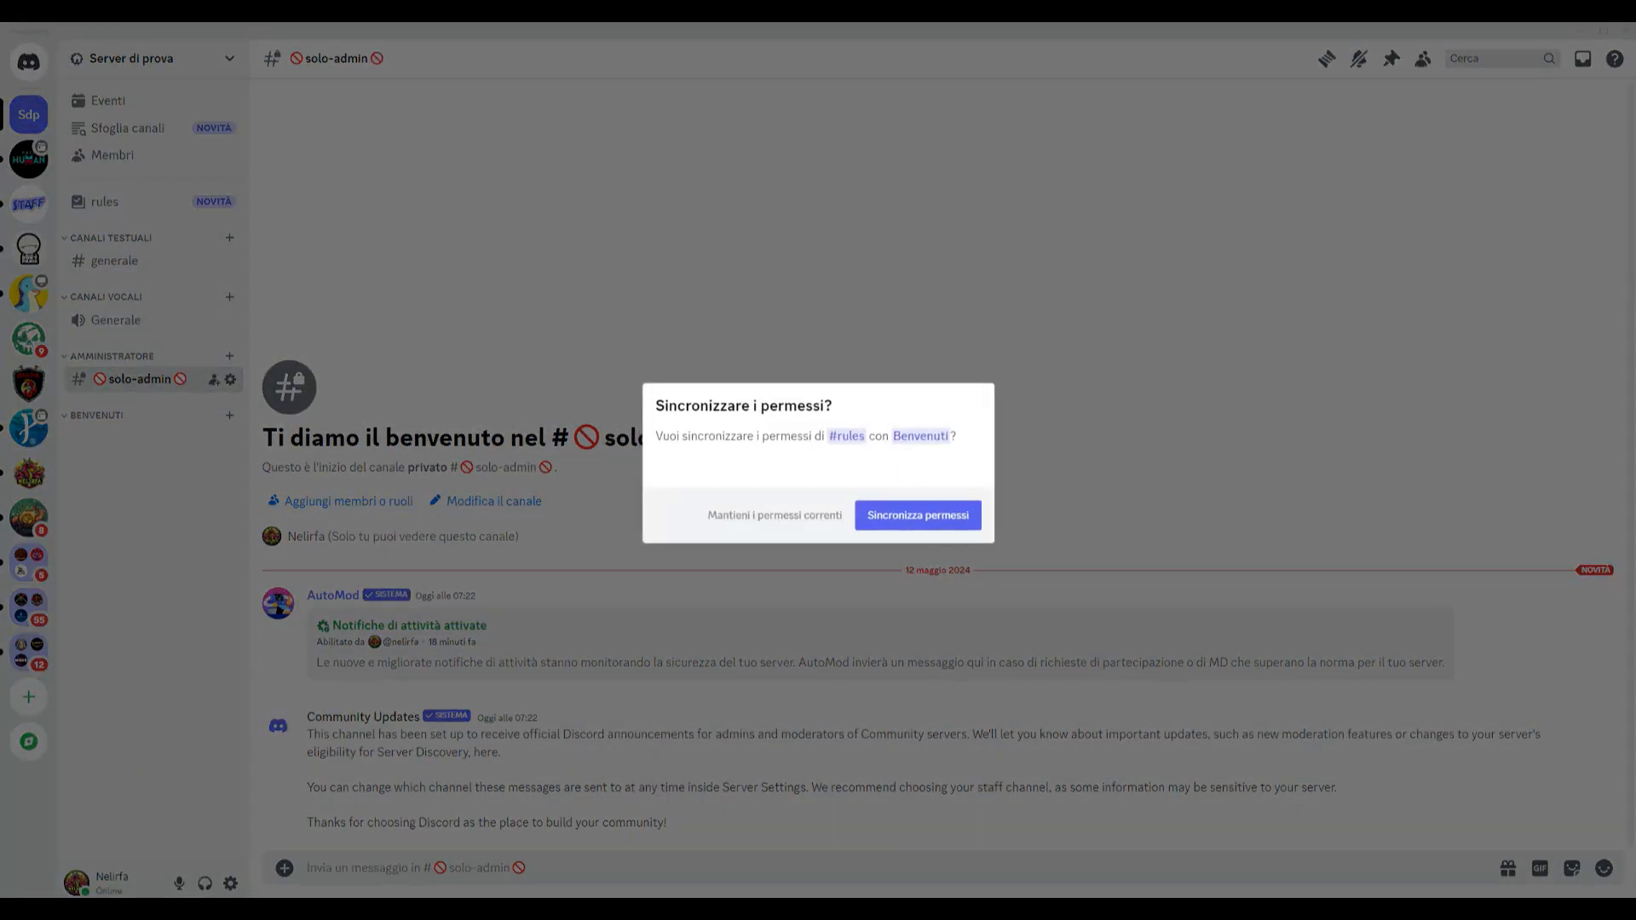
{"action": "left_click", "coordinate": [917, 515]}
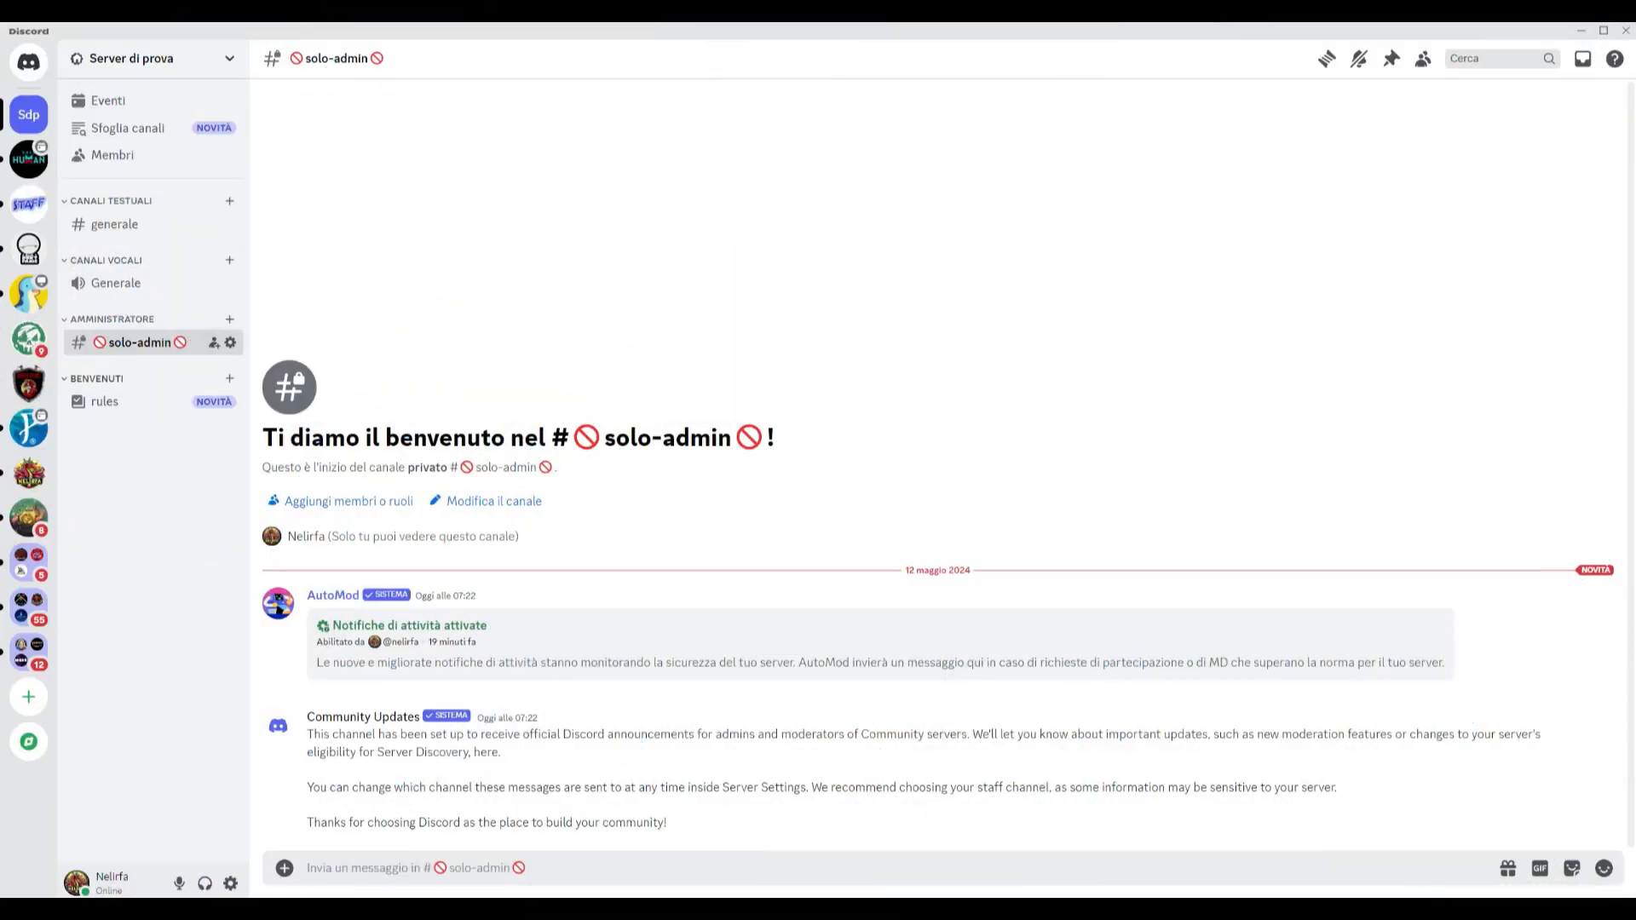
{"action": "left_click_drag", "start_coordinate": [98, 379], "coordinate": [126, 200]}
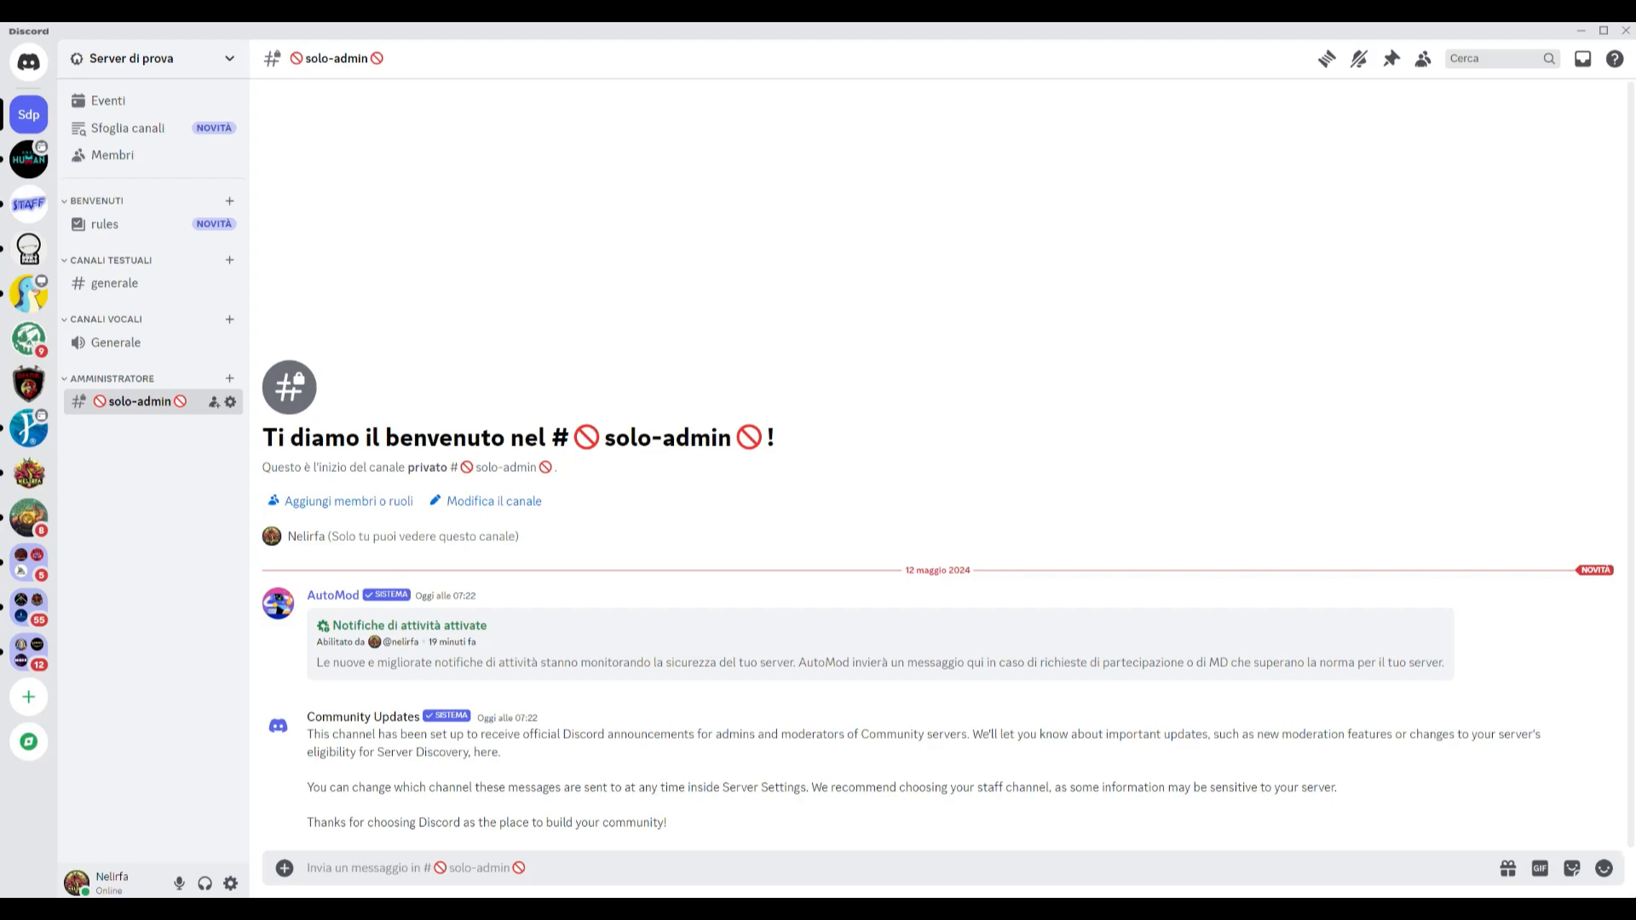
- Create a non-private text channel named "👫nuovi-membri👫" in the Benvenuti category
{"action": "left_click", "coordinate": [229, 201]}
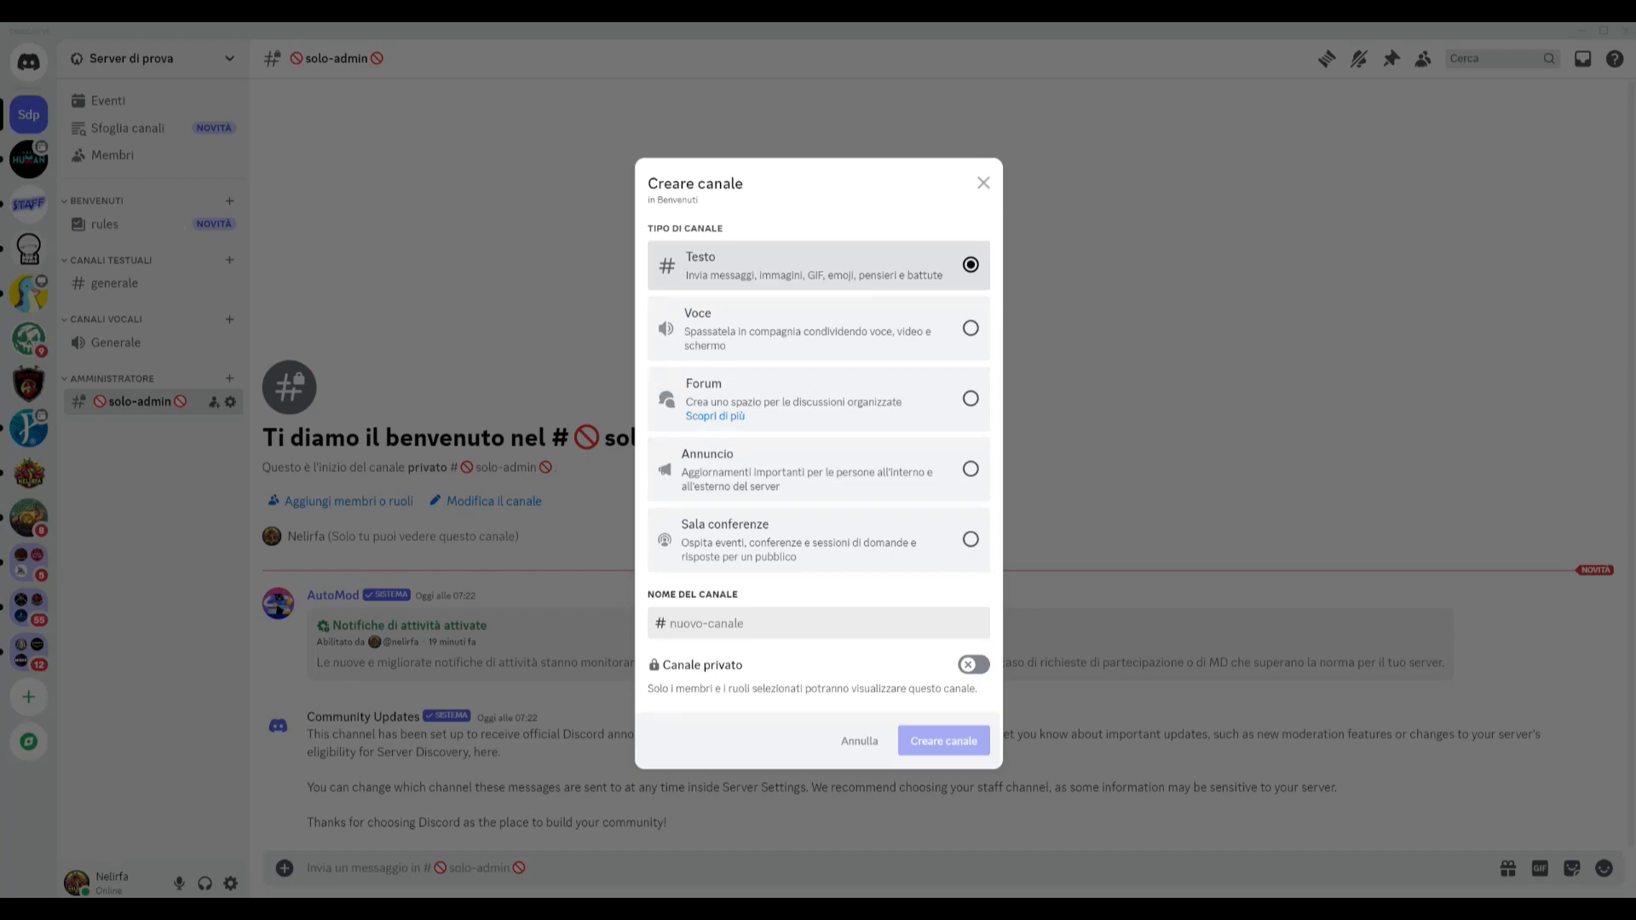
{"action": "type", "text": "n"}
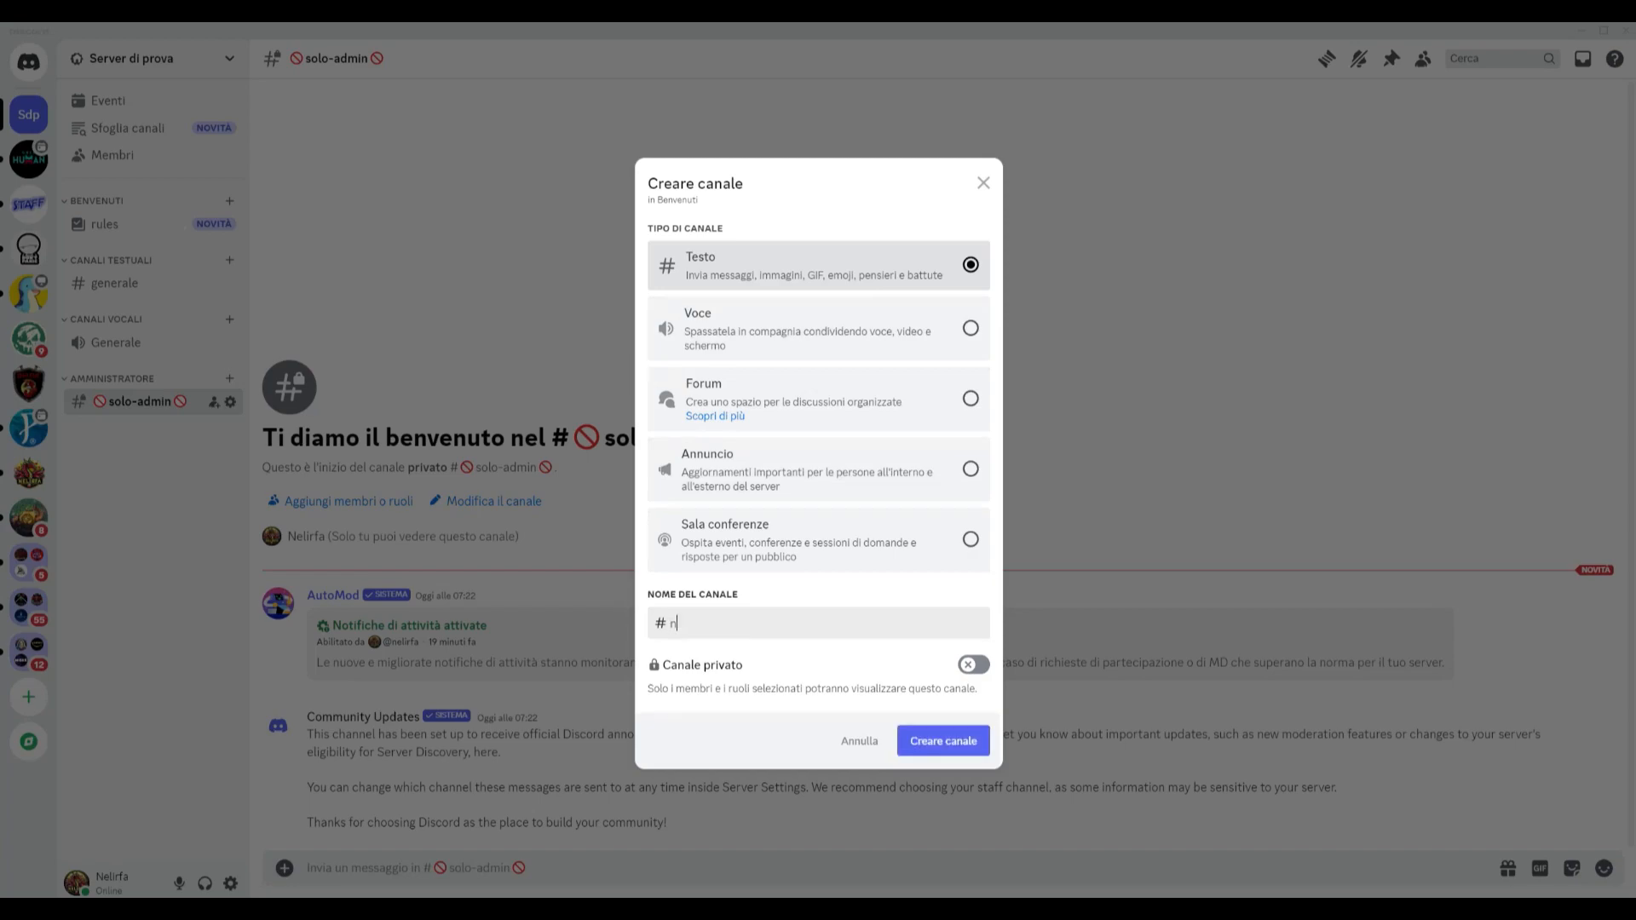
{"action": "type", "text": "uovi-membri👫"}
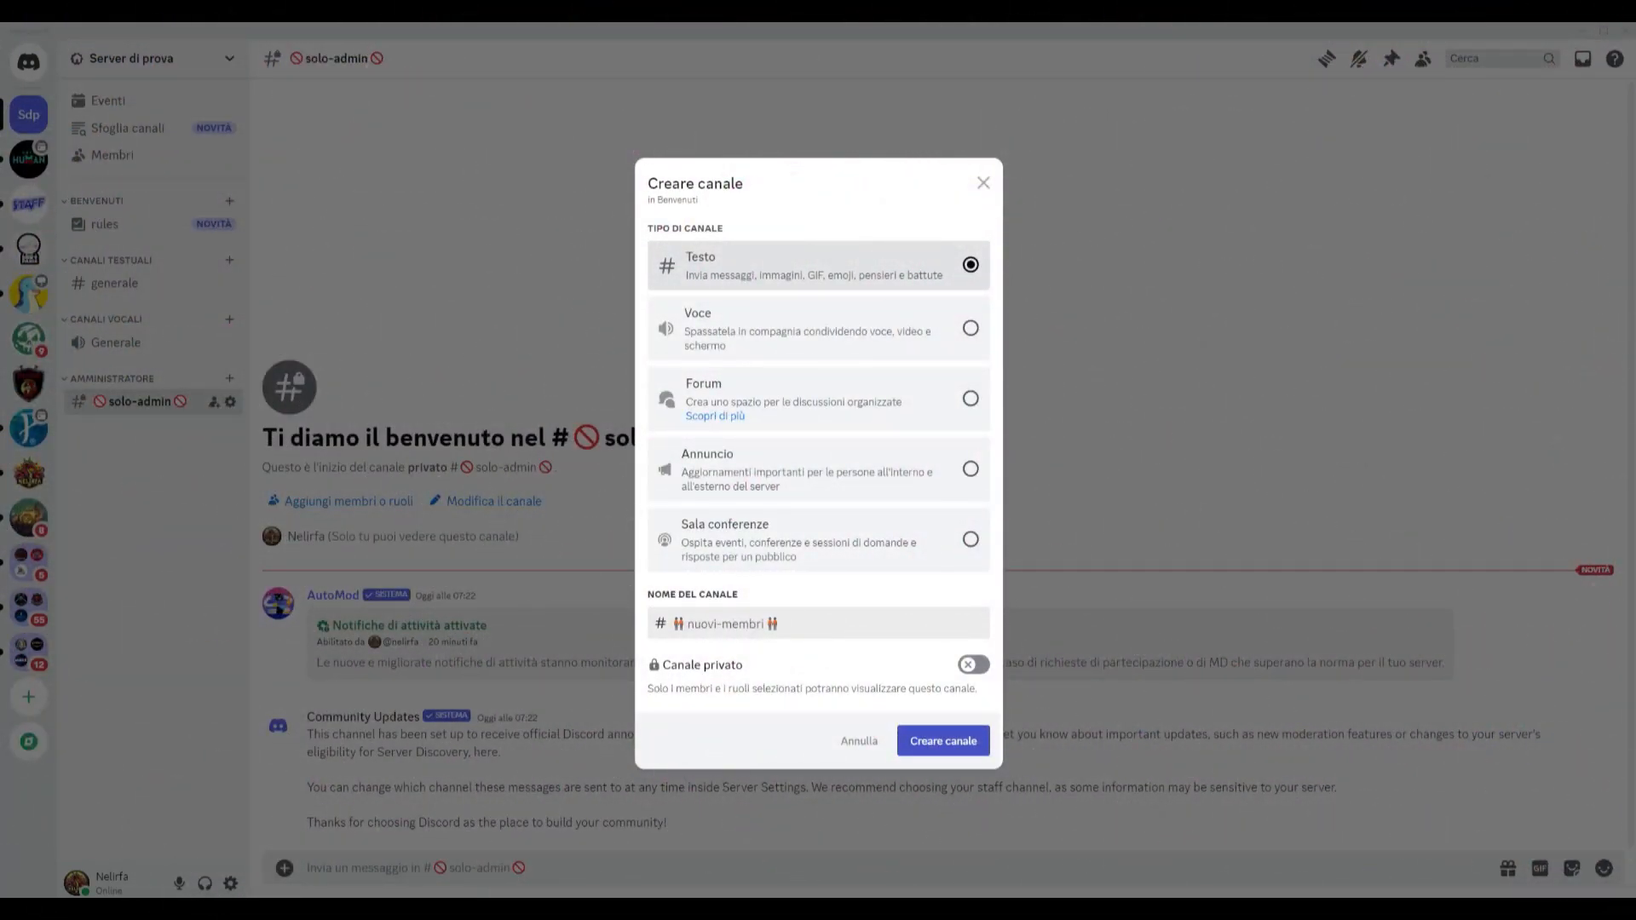
{"action": "left_click", "coordinate": [943, 740]}
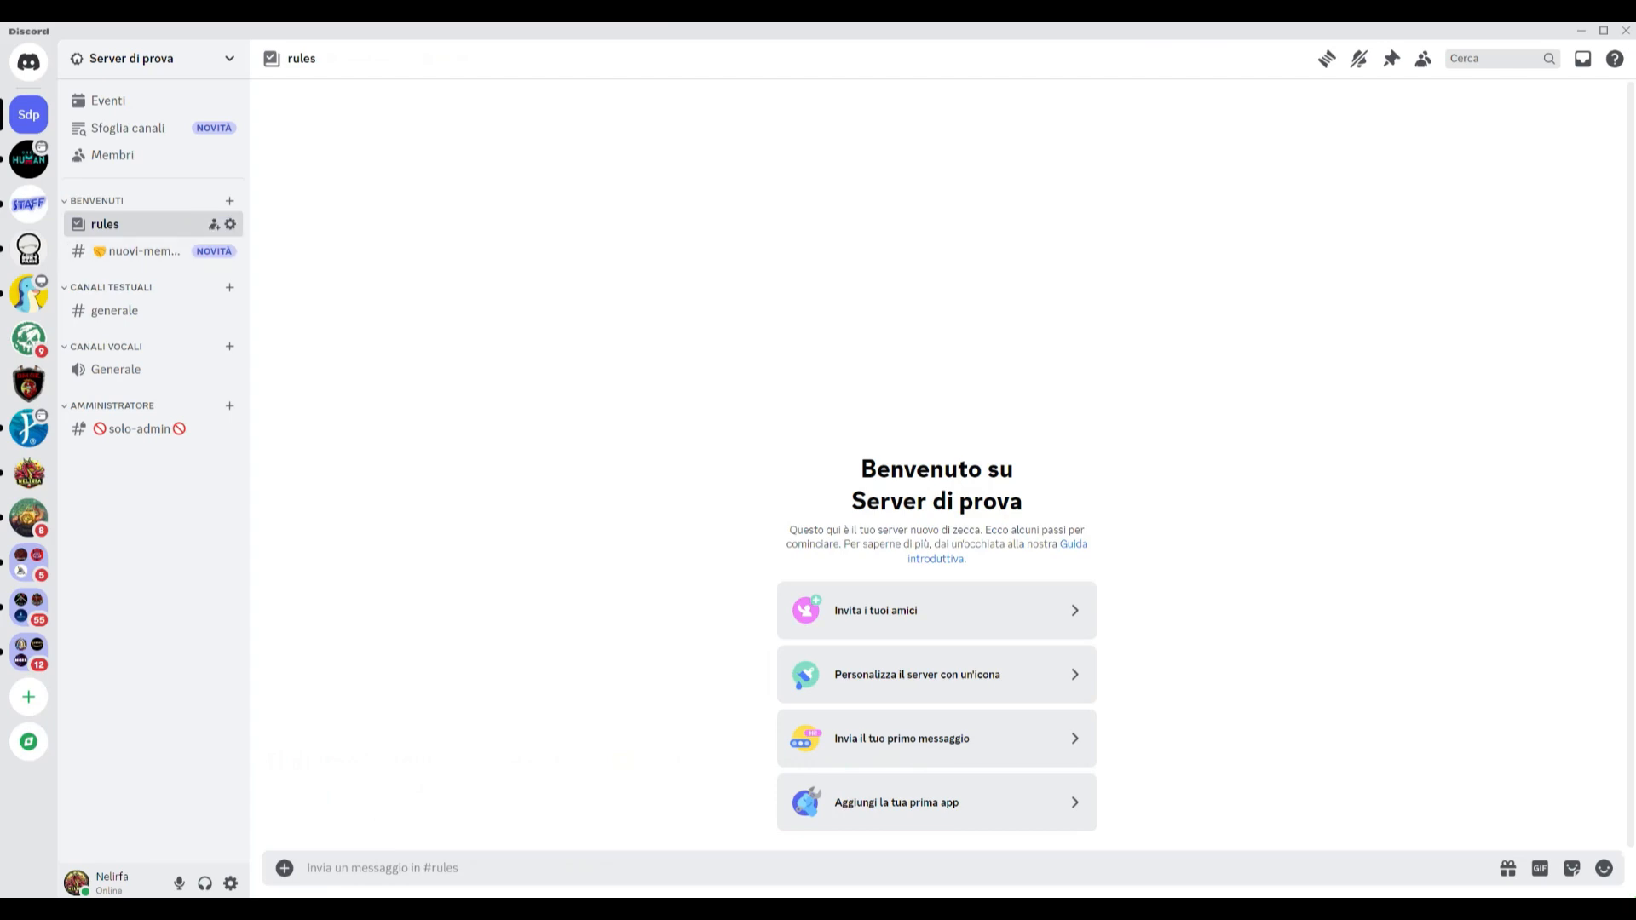
- Change the rules channel's name to "📗ruoli📗" in its channel settings
{"action": "left_click", "coordinate": [230, 224]}
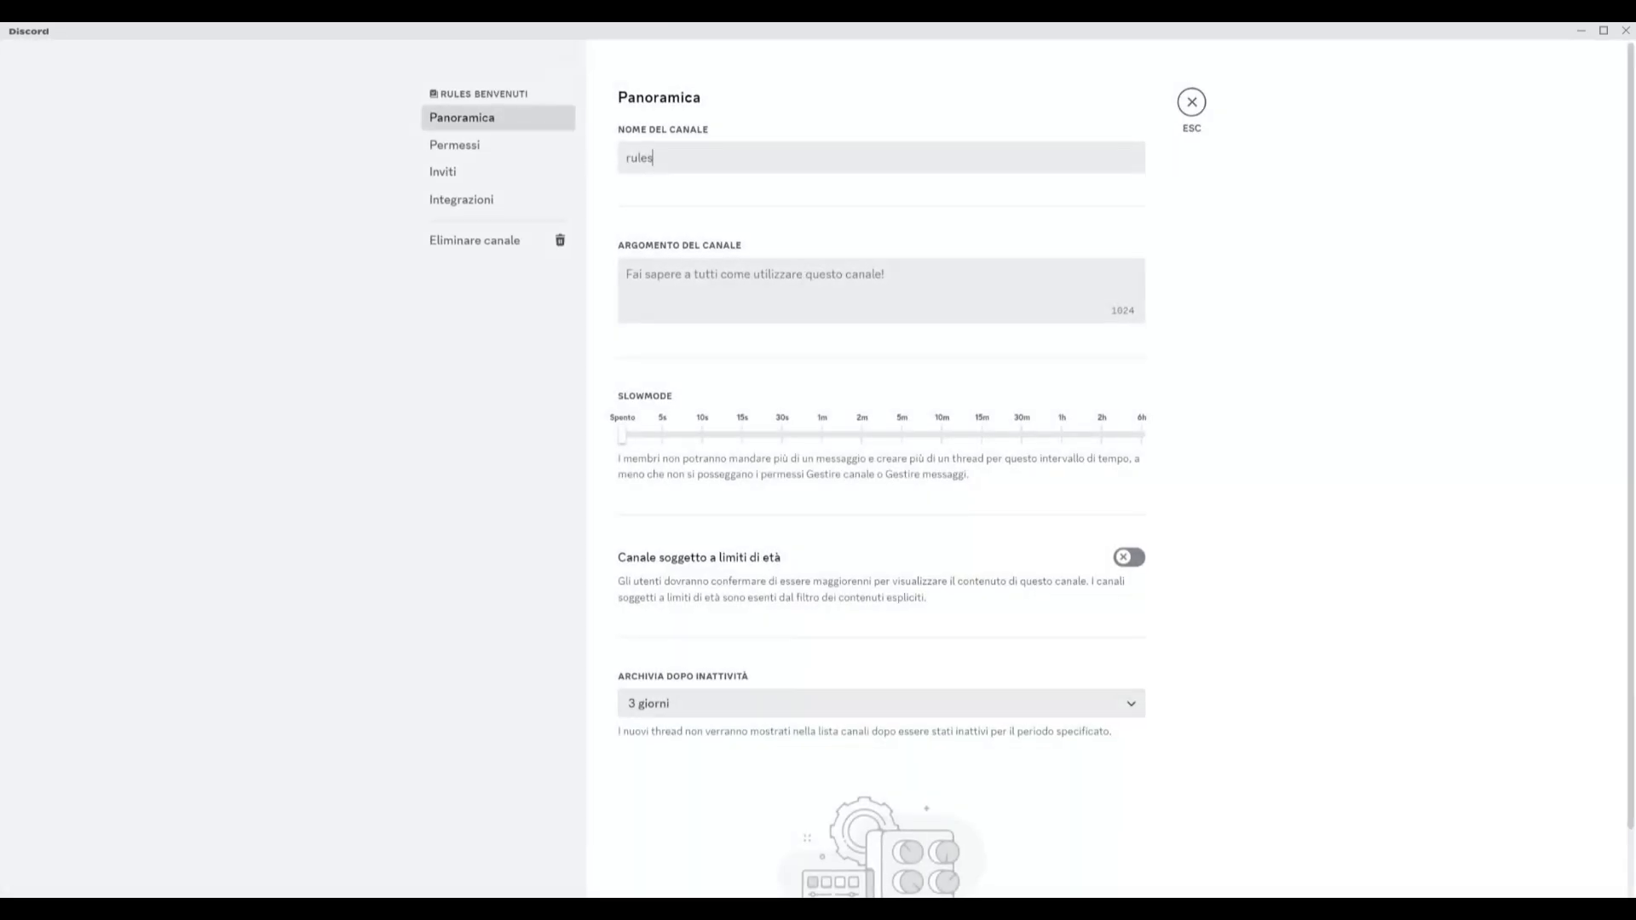
{"action": "double_click", "coordinate": [639, 157]}
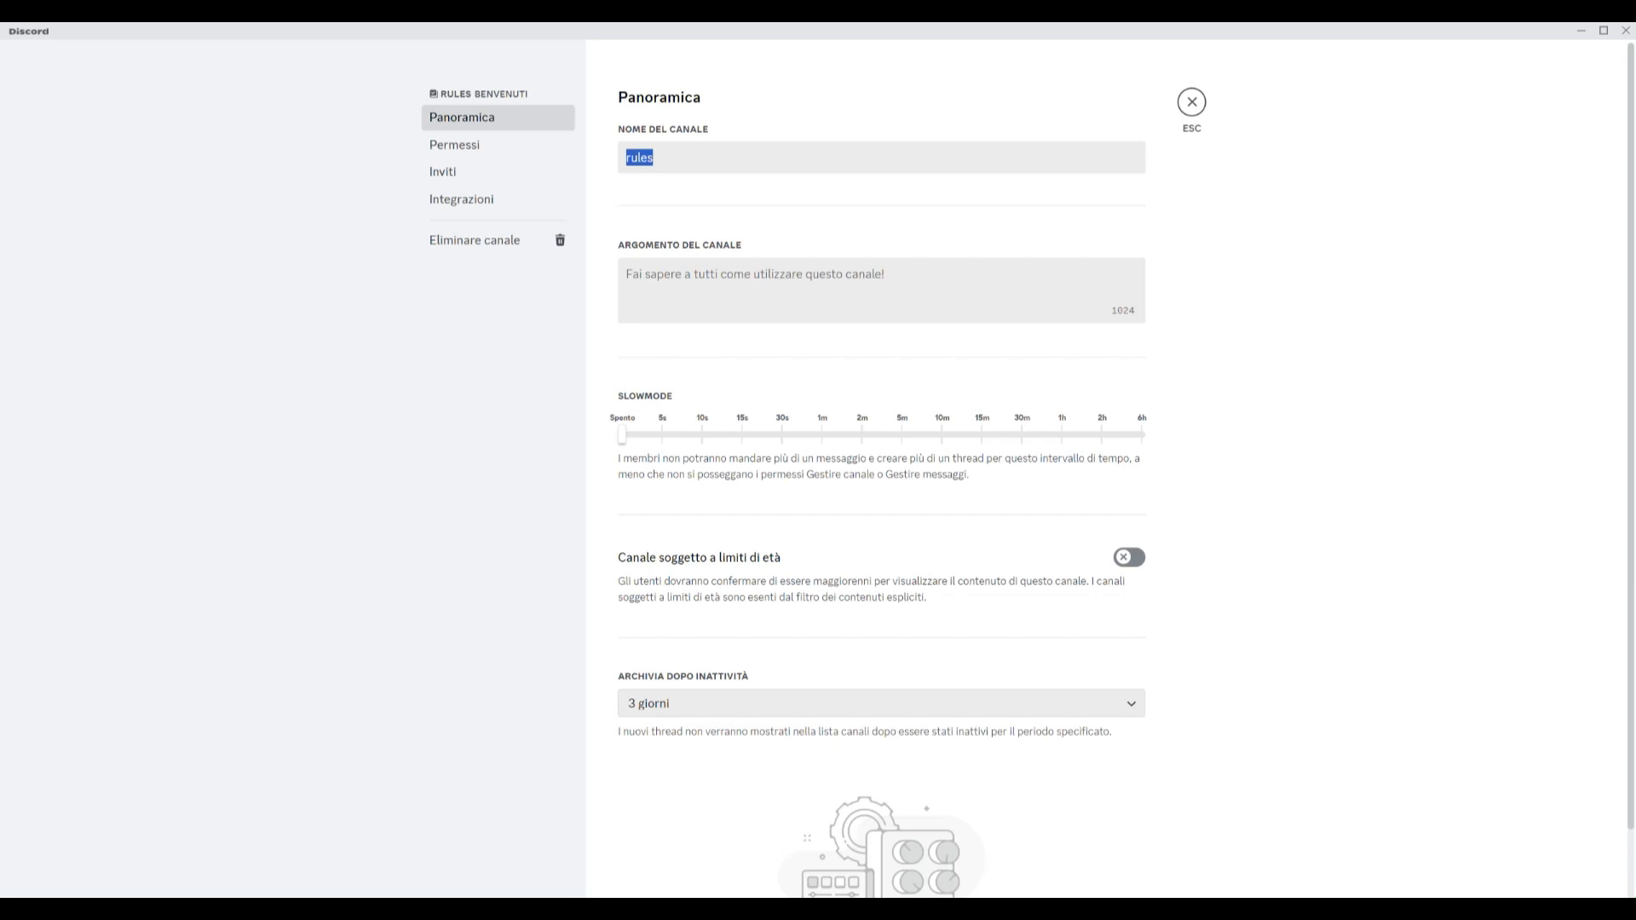
{"action": "type", "text": "ruo"}
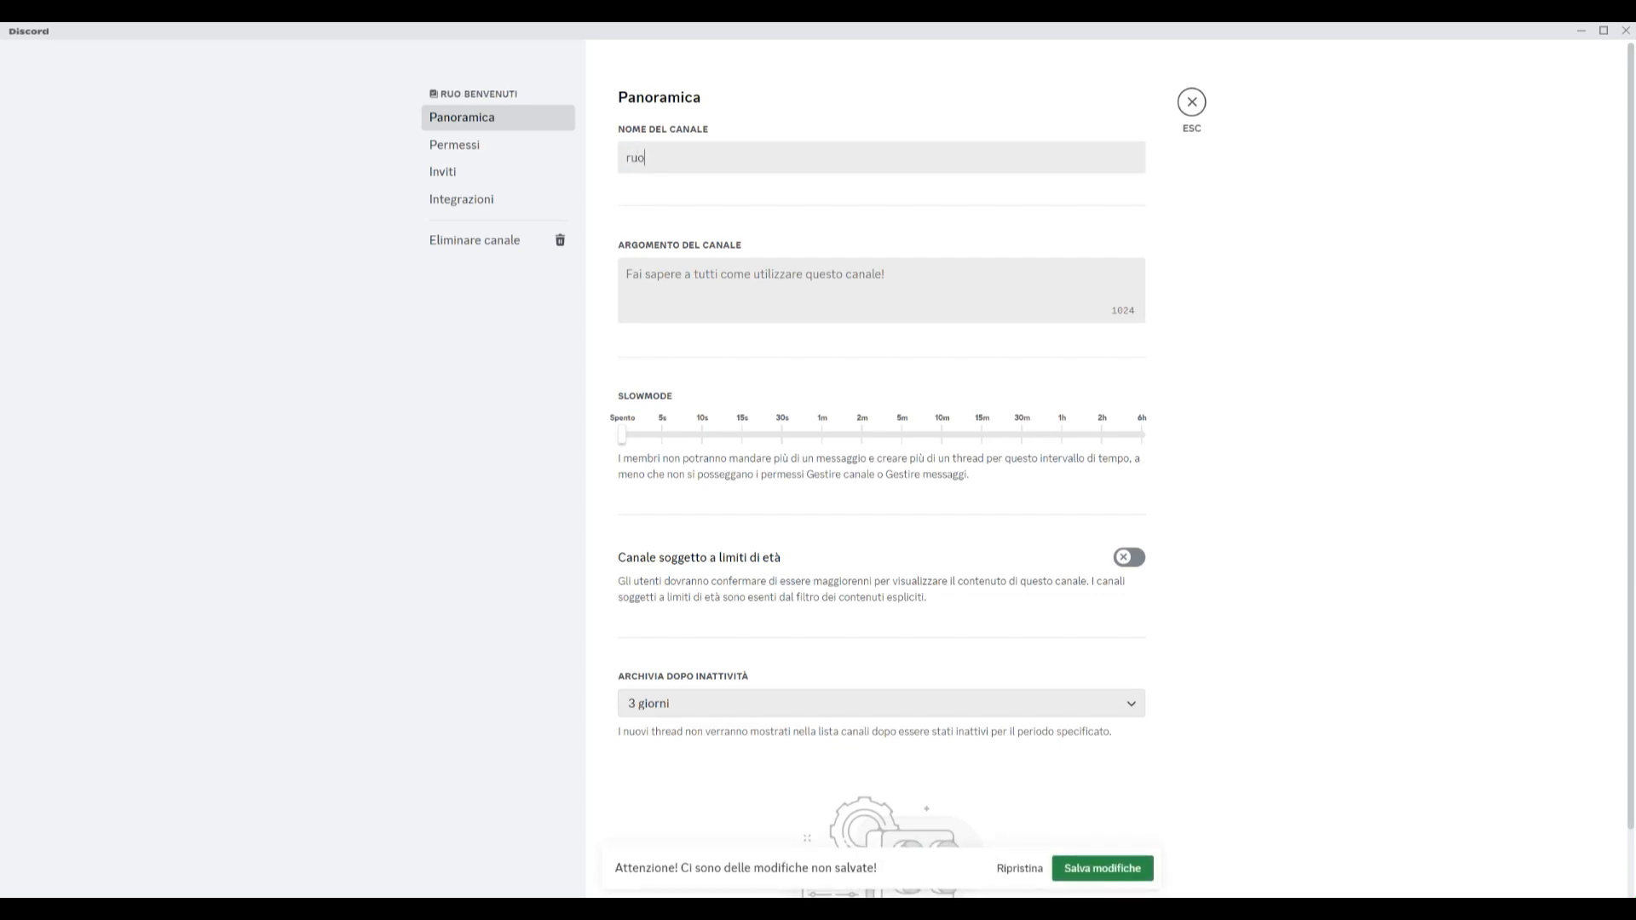
{"action": "type", "text": "li-"}
{"action": "key", "text": "BackSpace"}
{"action": "type", "text": "📗"}
{"action": "type", "text": "📗"}
- Set the channel topic to "Le regole di questo discord", save the changes and leave the channel settings
{"action": "type", "text": "L"}
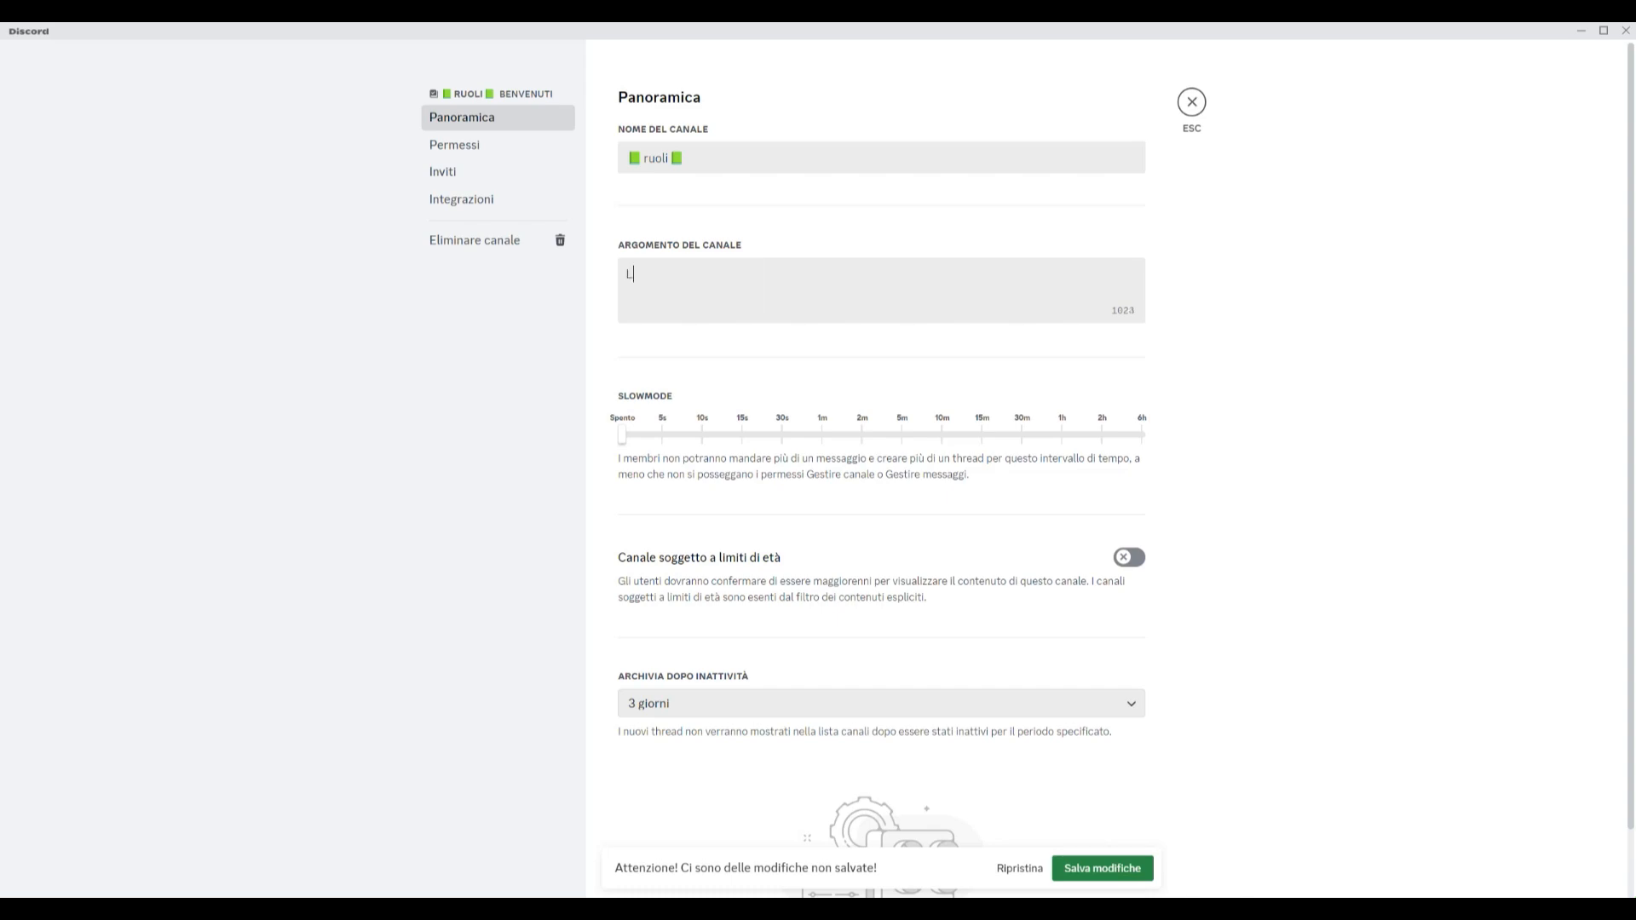
{"action": "type", "text": "e regole di questo discord"}
{"action": "left_click", "coordinate": [1102, 869]}
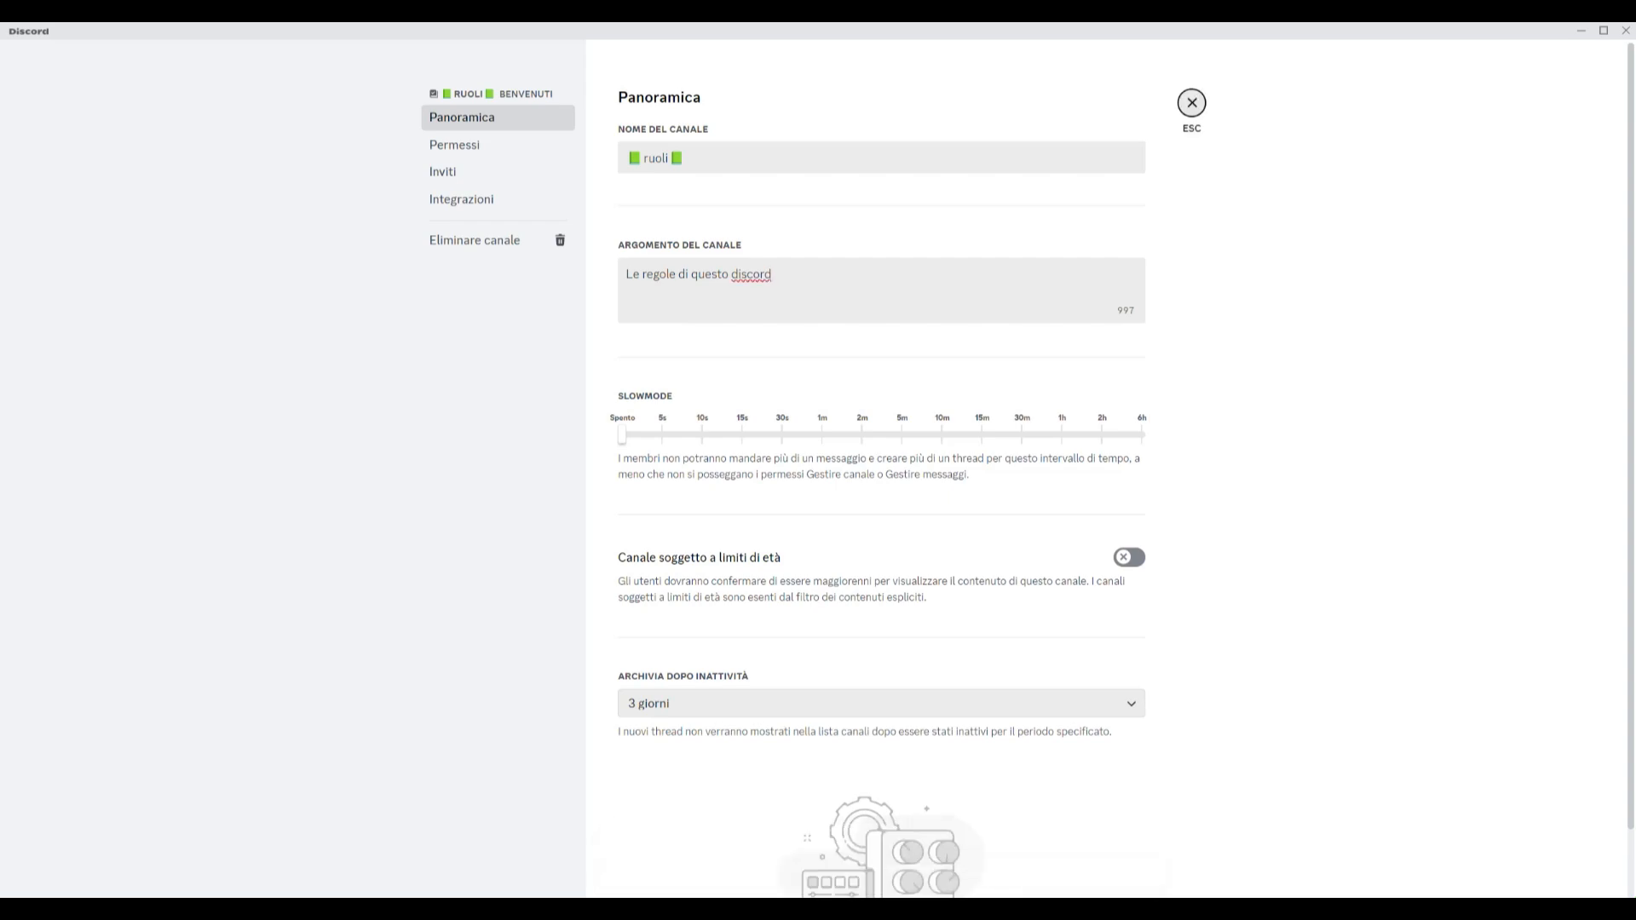
{"action": "key", "text": "Escape"}
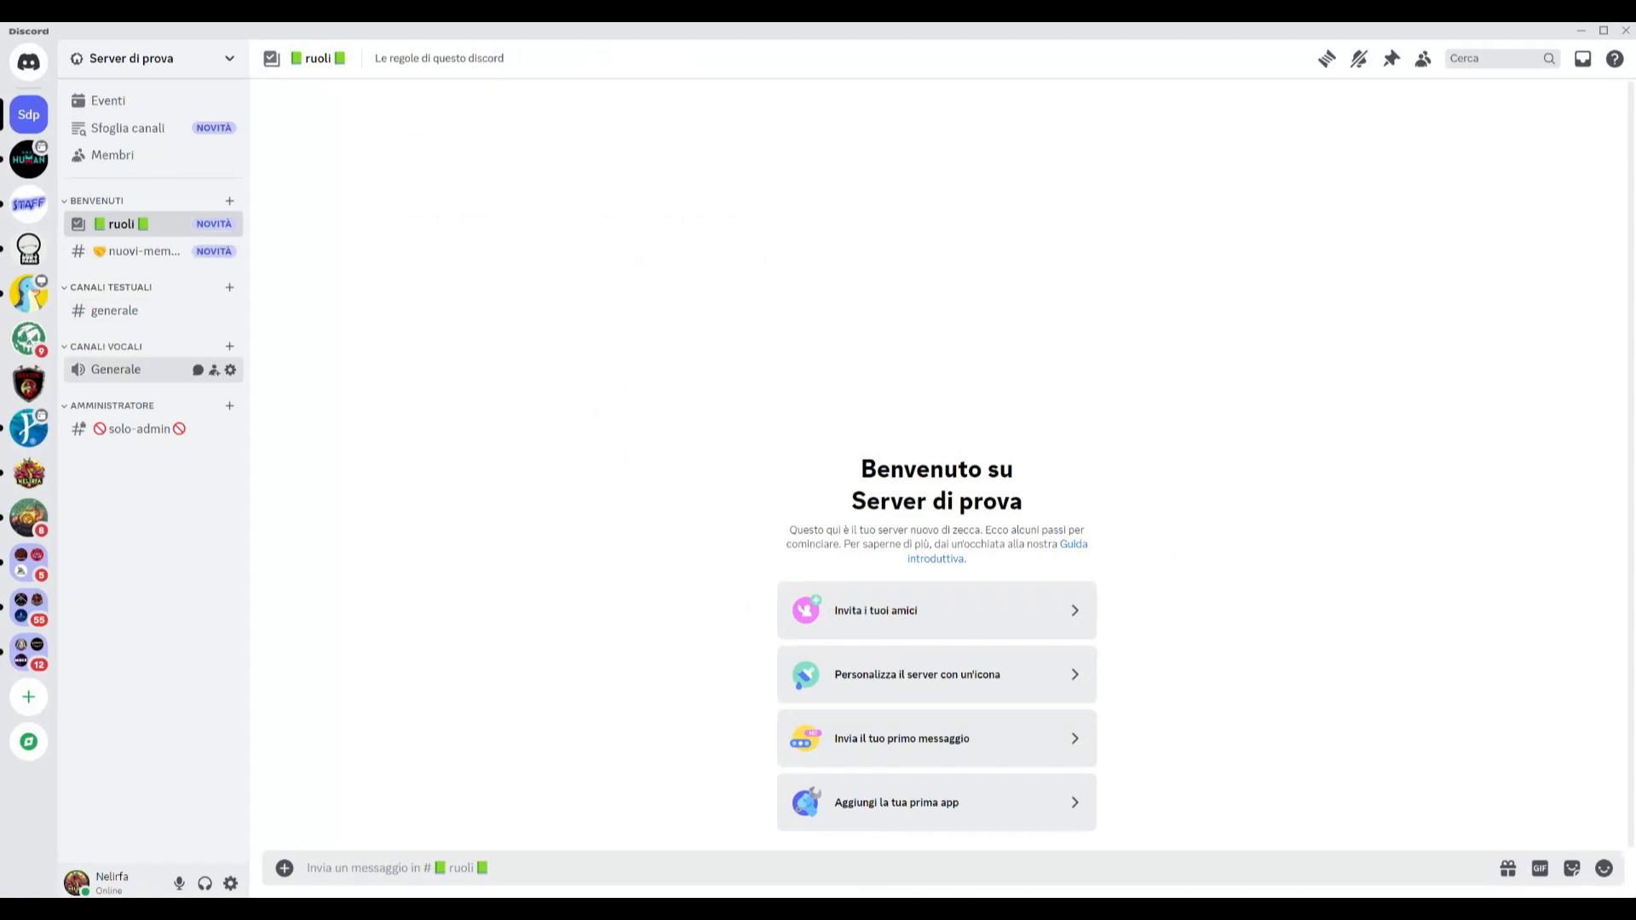